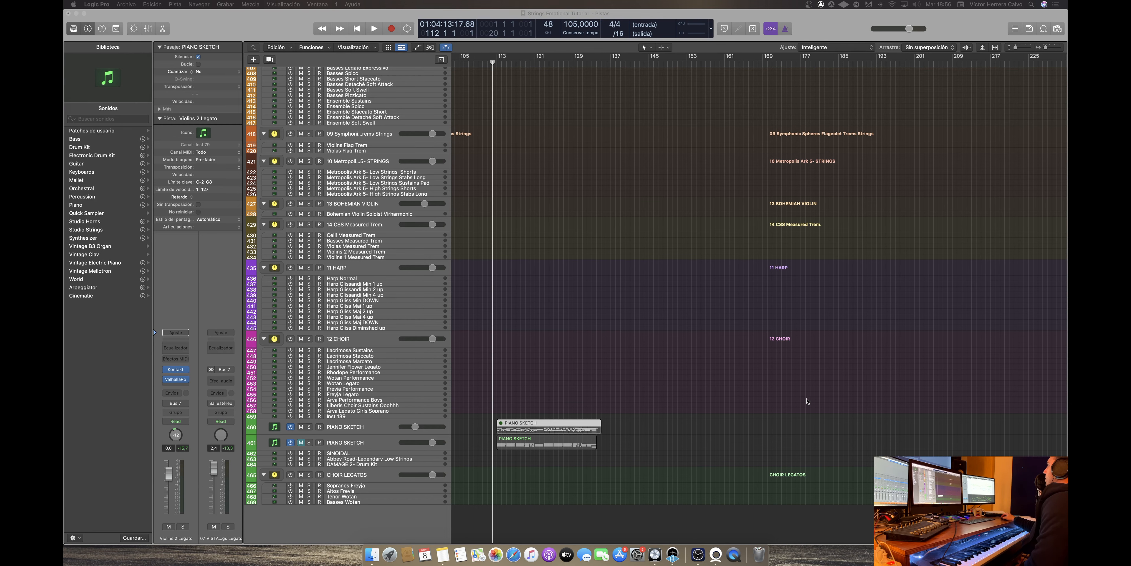
# Select the upper PIANO SKETCH track and examine the melody and accompaniment notes of its region in the piano roll.
pyautogui.click(371, 428)
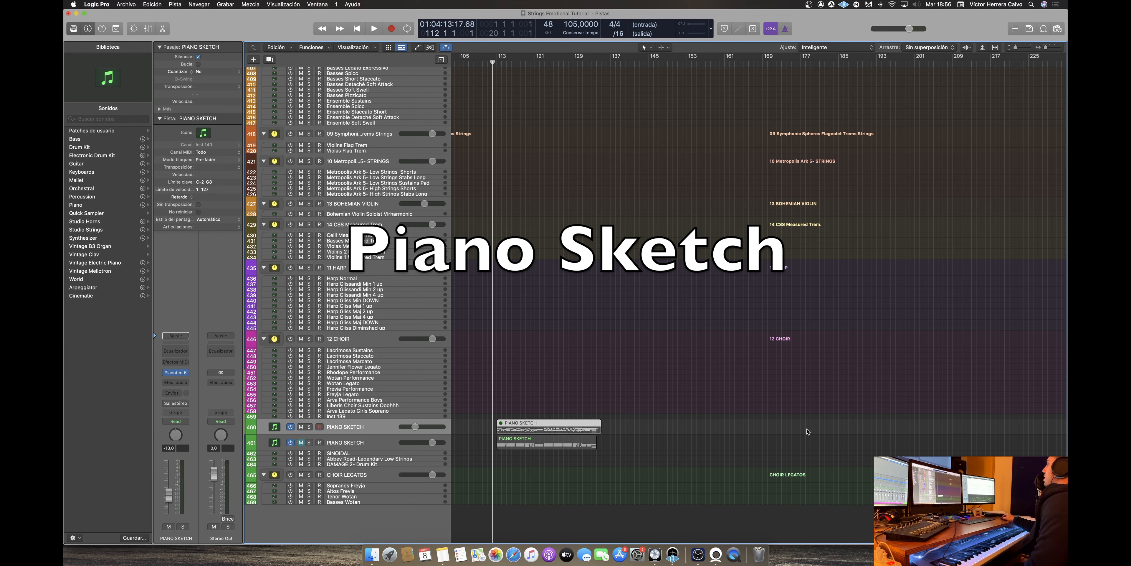
pyautogui.hscroll(-1, 748, 345)
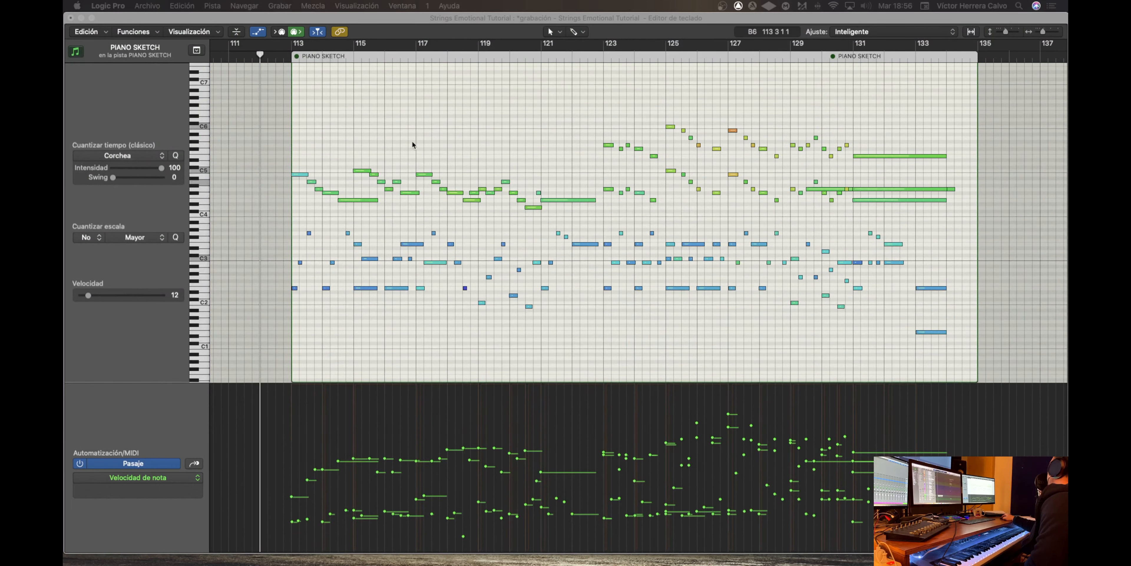
pyautogui.hscroll(2, 412, 141)
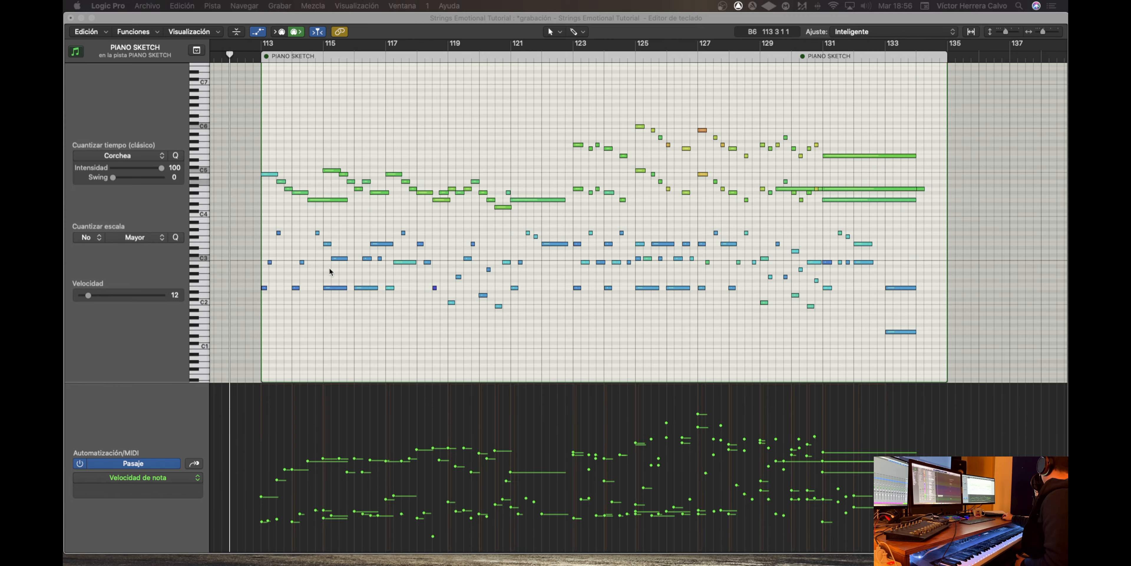
pyautogui.hscroll(-2, 372, 225)
pyautogui.hscroll(-10, 372, 224)
pyautogui.hscroll(11, 439, 211)
pyautogui.hscroll(-1, 474, 206)
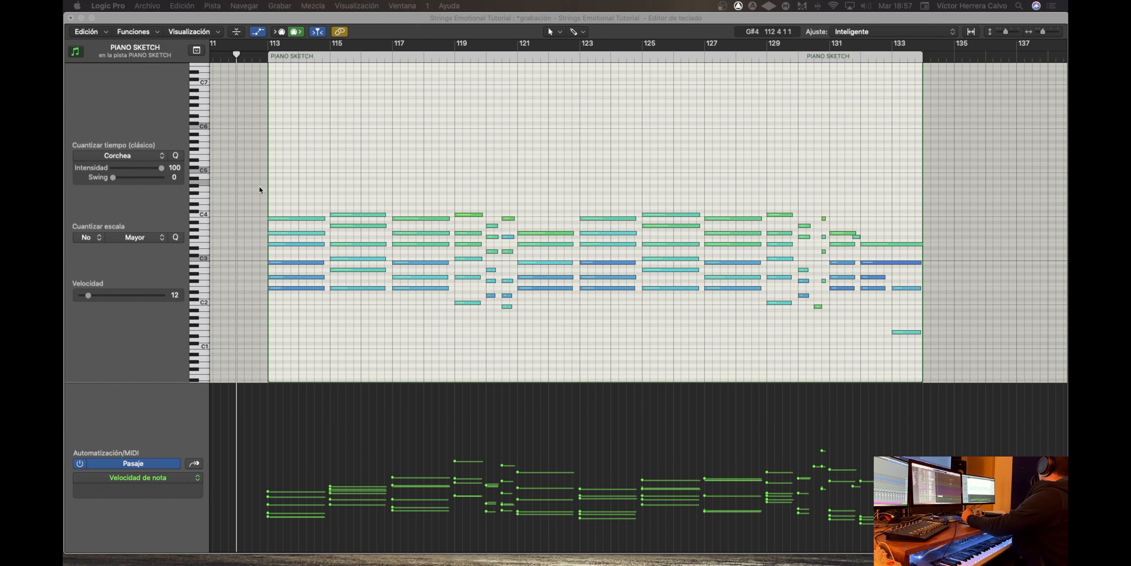
# Highlight the chords of the lower PIANO SKETCH region one after another from bar 113 to bar 121 to identify the harmony.
pyautogui.moveTo(253, 202); pyautogui.dragTo(277, 304)
pyautogui.moveTo(363, 177); pyautogui.dragTo(346, 300)
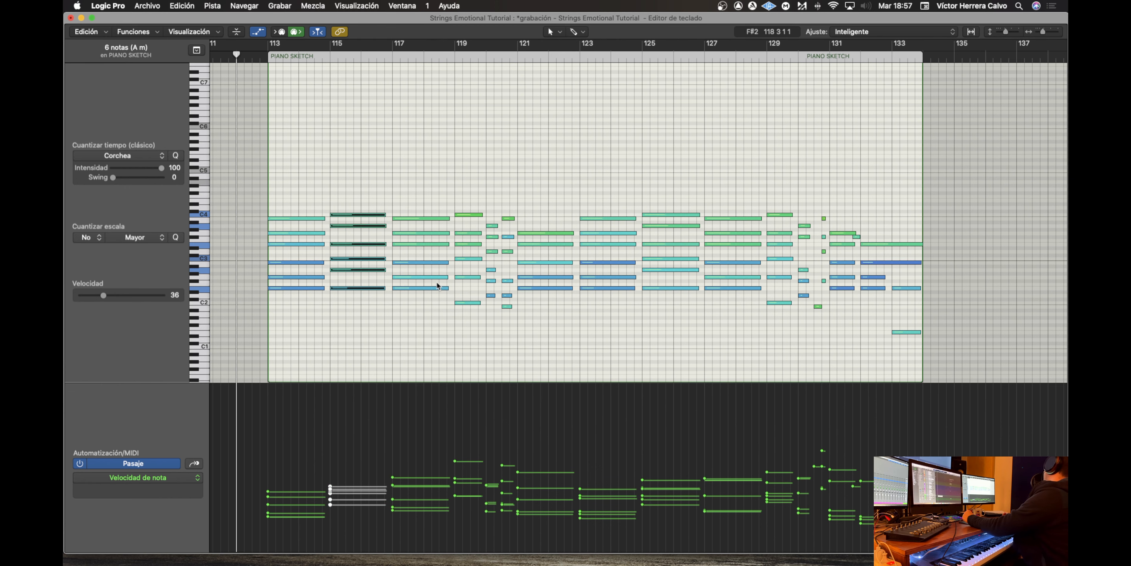
pyautogui.click(474, 187)
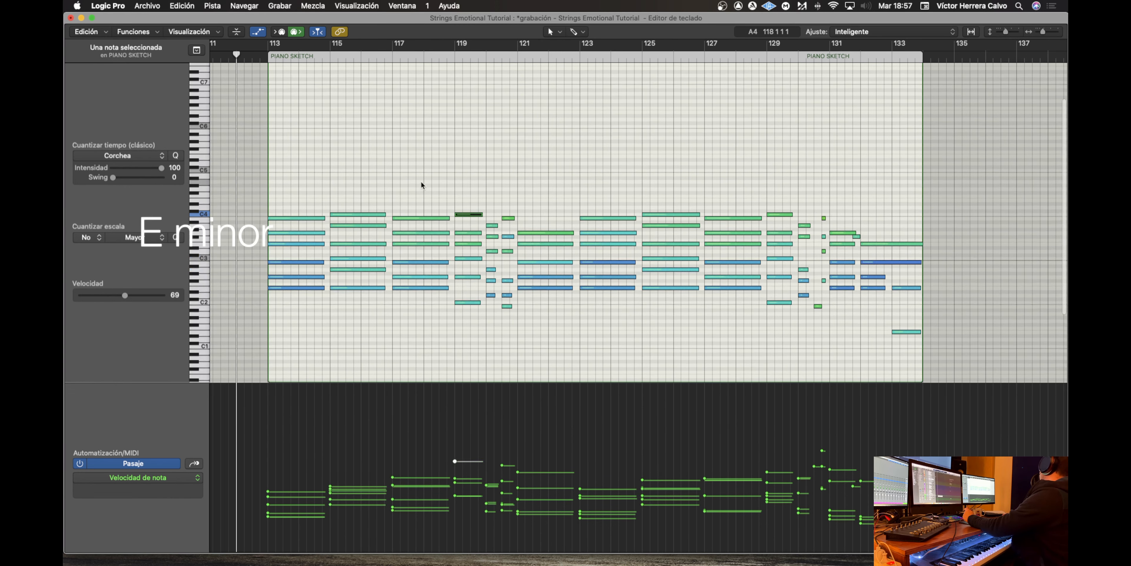
pyautogui.moveTo(422, 182); pyautogui.dragTo(426, 306)
pyautogui.moveTo(465, 164); pyautogui.dragTo(455, 354)
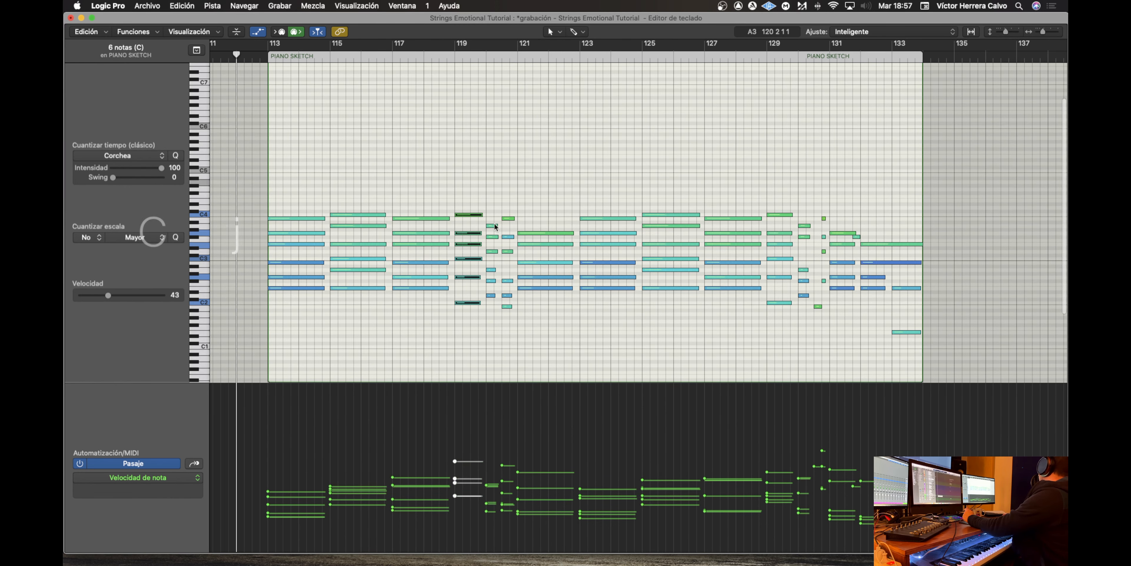
pyautogui.moveTo(492, 198); pyautogui.dragTo(484, 317)
pyautogui.moveTo(509, 188); pyautogui.dragTo(497, 334)
pyautogui.moveTo(546, 319); pyautogui.dragTo(546, 319)
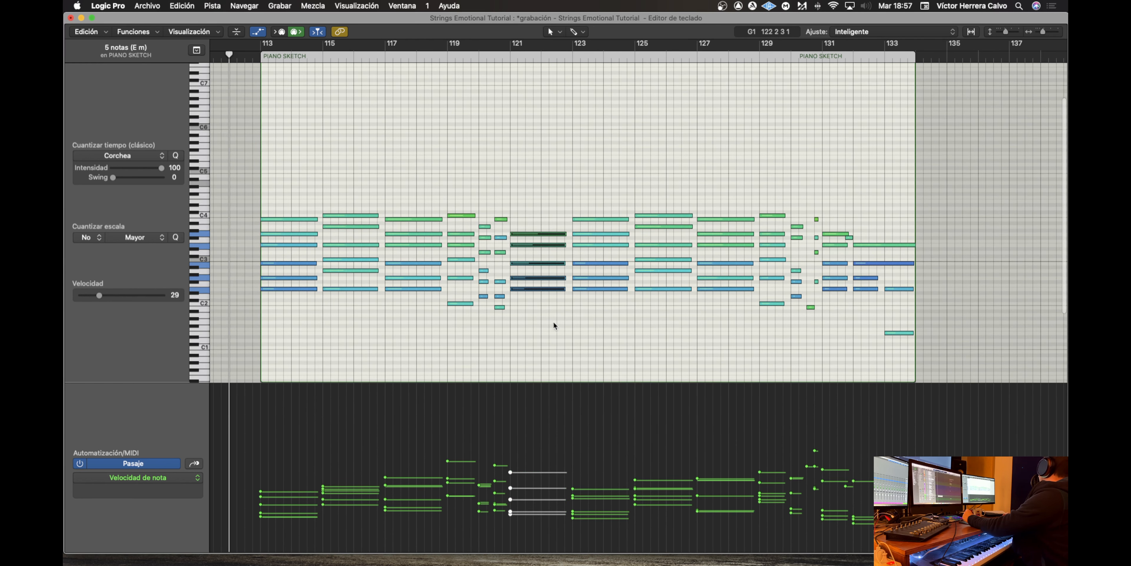
pyautogui.hscroll(3, 554, 313)
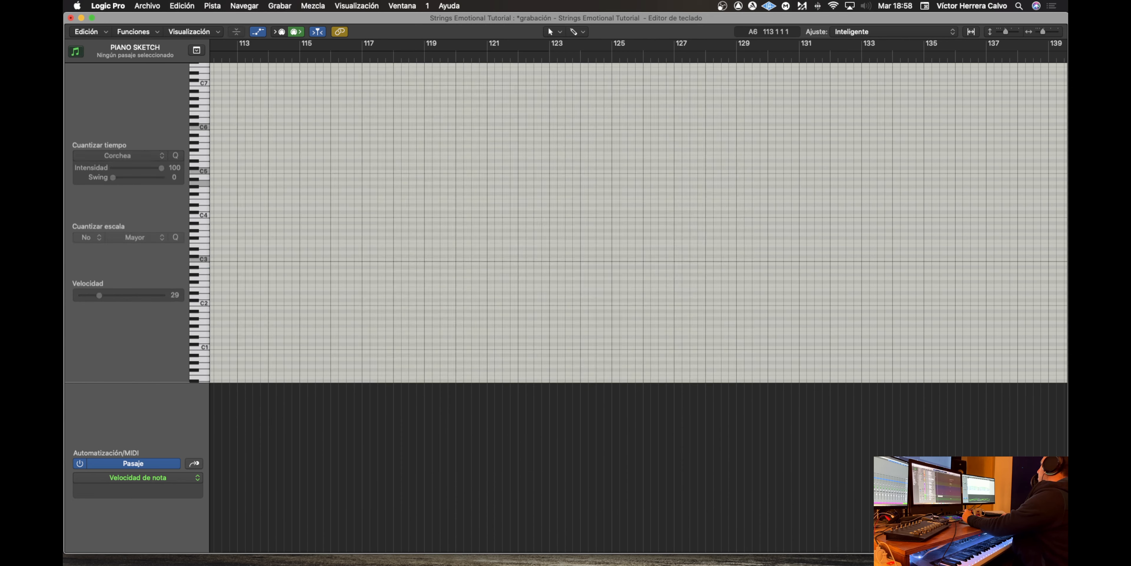
# Position the playhead just before bar 113 and play the full piano sketch with melody and accompaniment.
pyautogui.hscroll(-2, 324, 361)
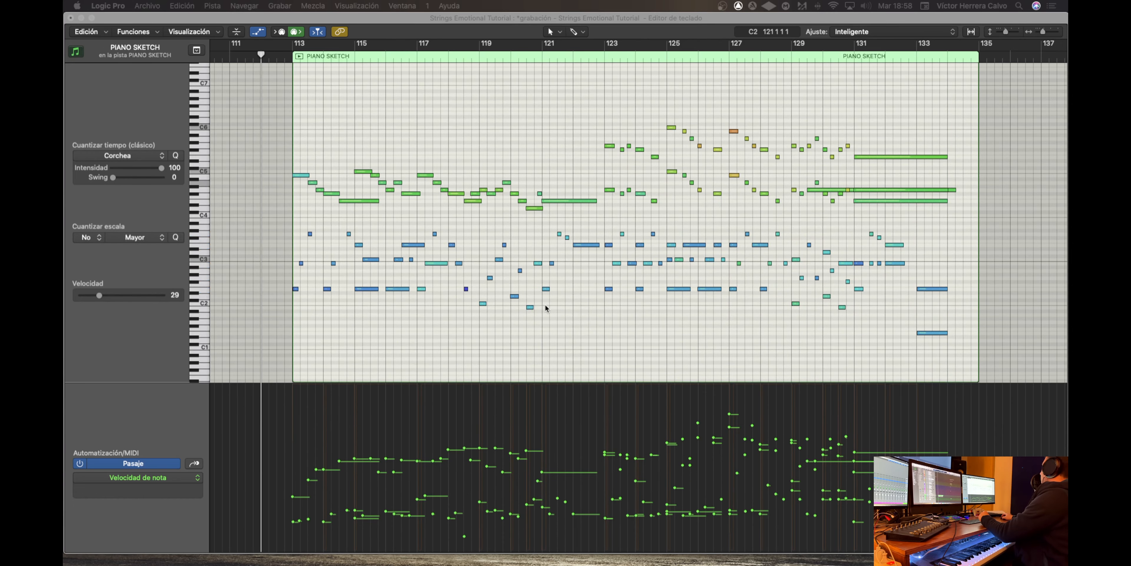
pyautogui.scroll(1, 538, 295)
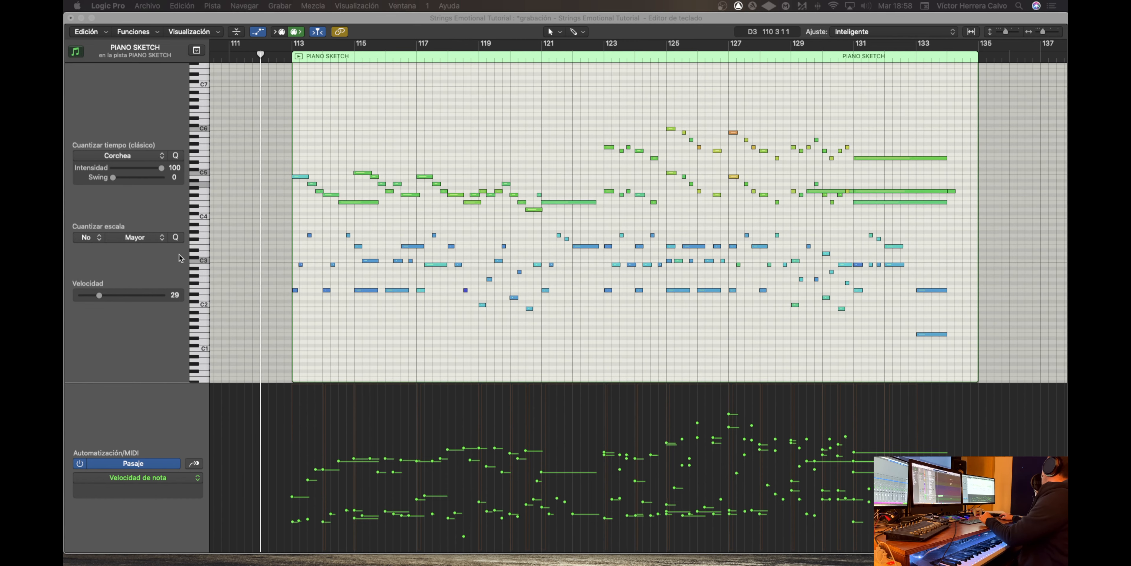
pyautogui.hscroll(1, 231, 276)
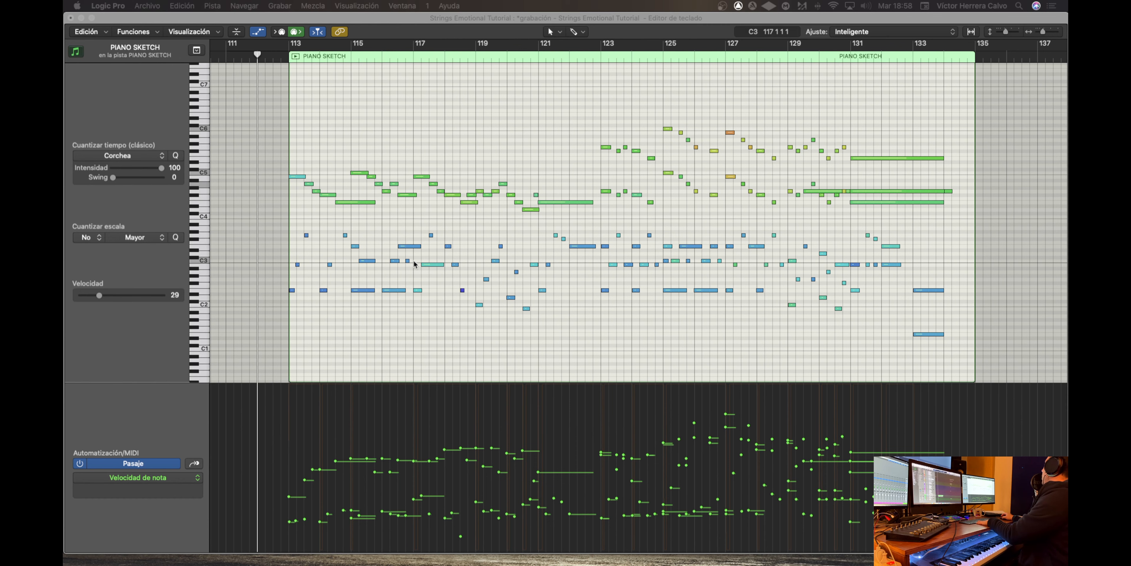
pyautogui.hscroll(1, 281, 60)
pyautogui.click(276, 57)
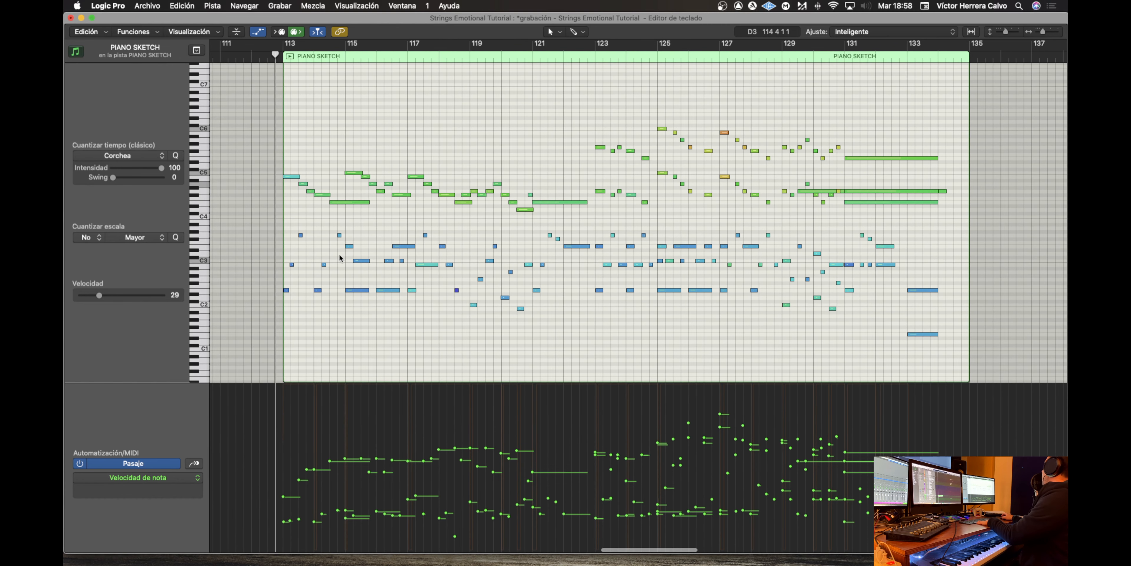
pyautogui.press('space')
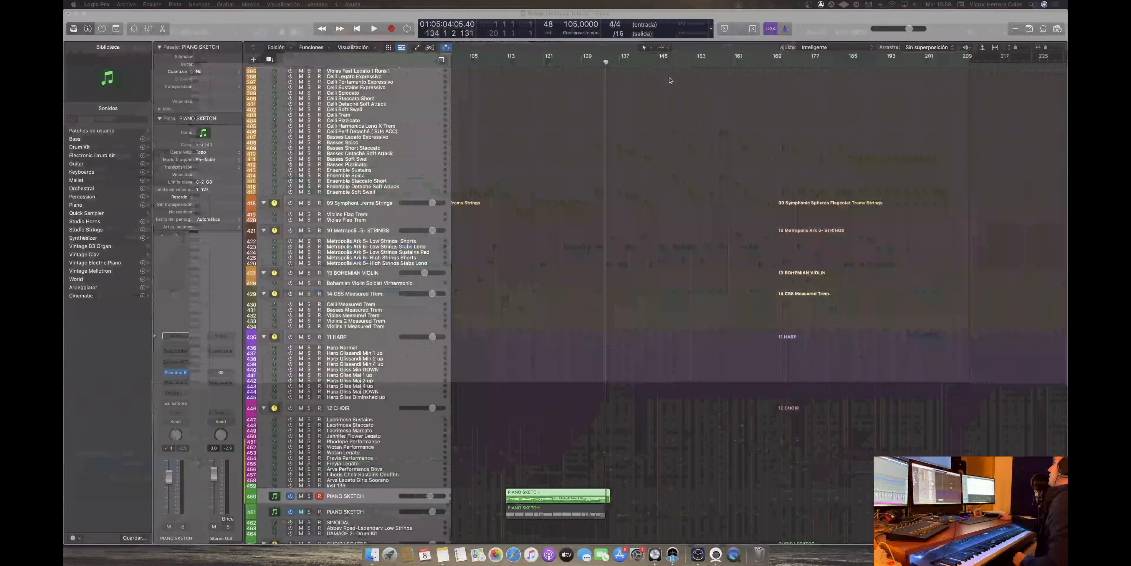
# Inspect the Kontakt instrument on the Violins 1 Legato track of the 07 VISTA Strings Legato group, then close its window.
pyautogui.scroll(-10, 676, 259)
pyautogui.scroll(10, 677, 259)
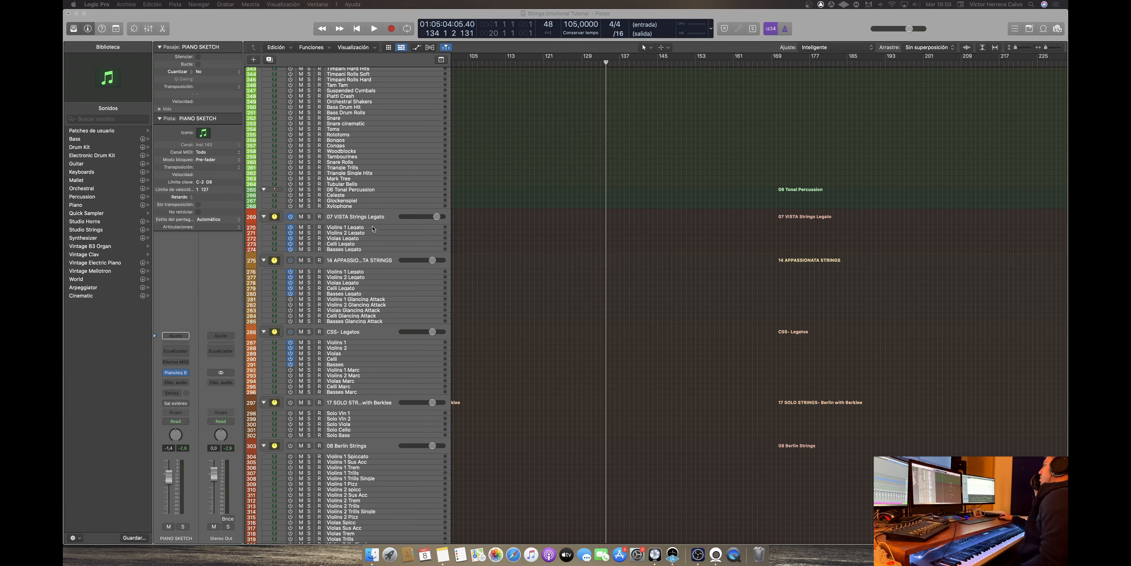
pyautogui.click(359, 222)
pyautogui.click(382, 228)
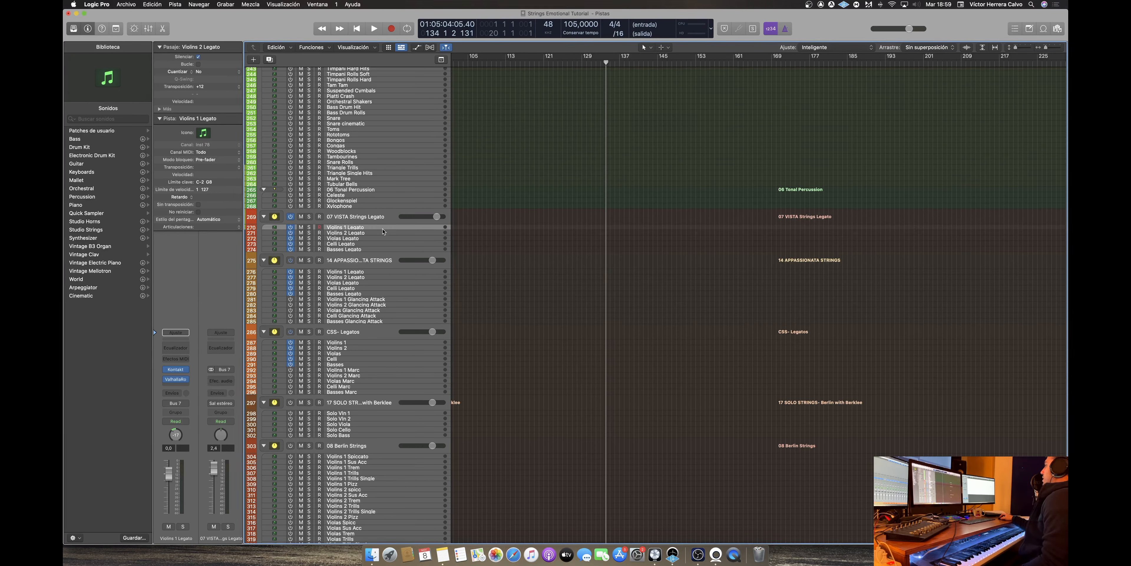
pyautogui.click(182, 370)
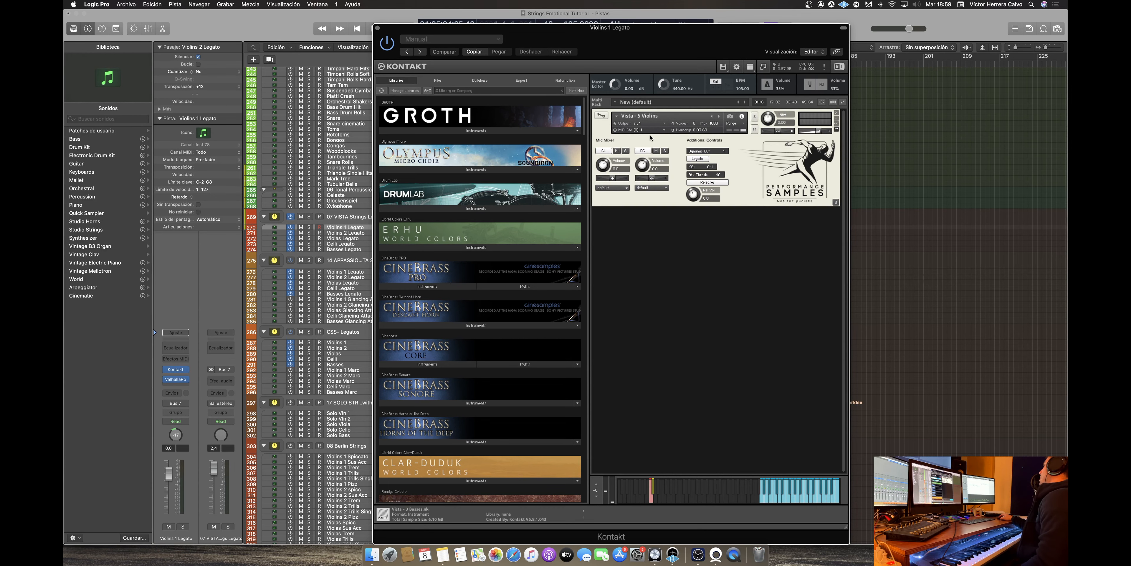
pyautogui.click(378, 29)
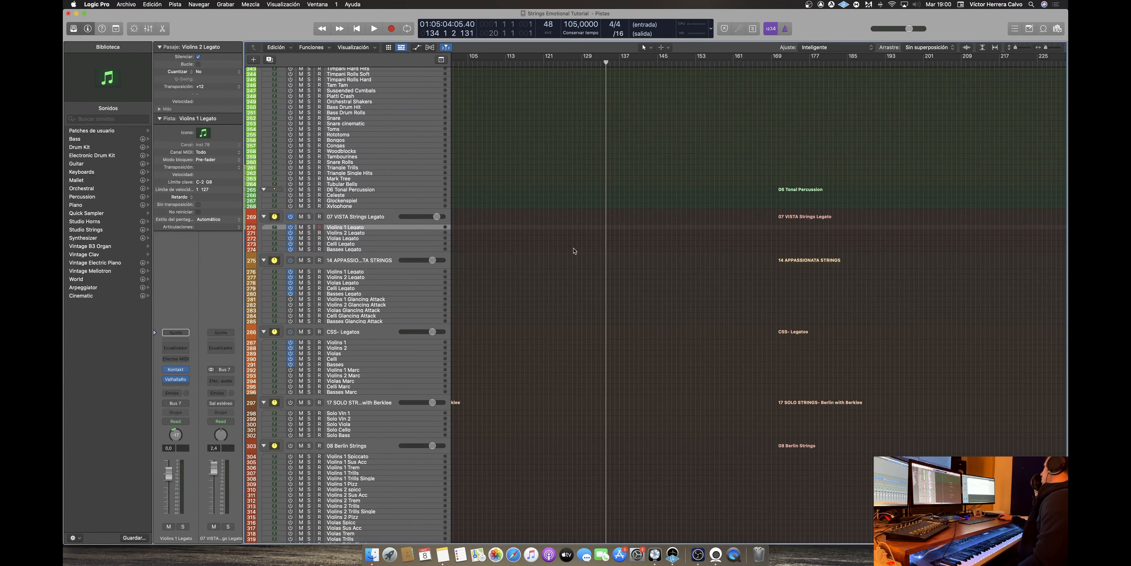
# Inspect the Appassionata Strings instrument on the Violins 1 Legato track of the 14 APPASSIONATA STRINGS group, then close it.
pyautogui.click(371, 273)
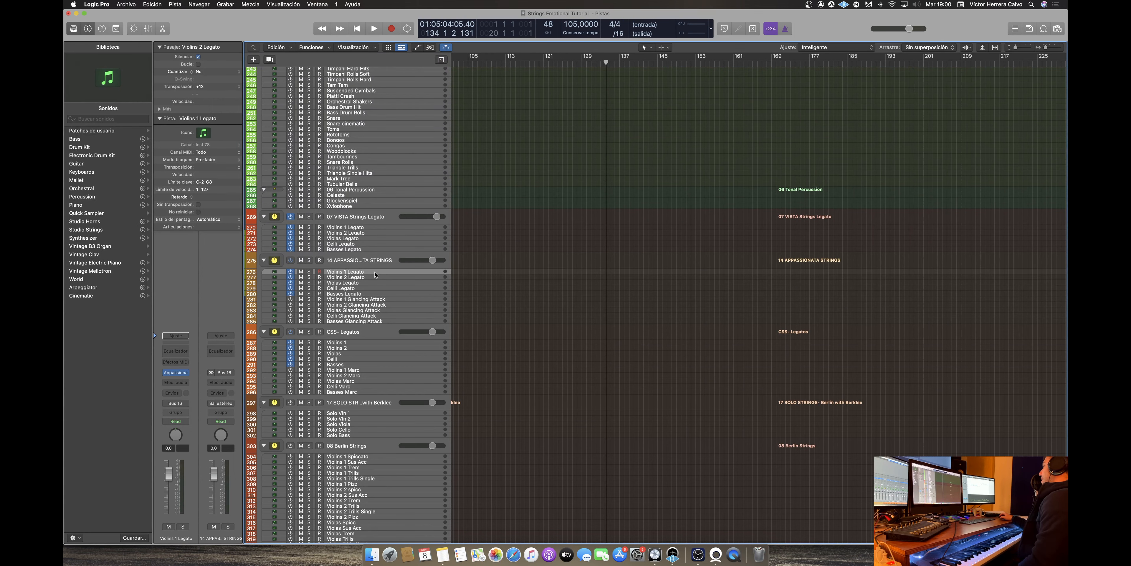
pyautogui.click(180, 373)
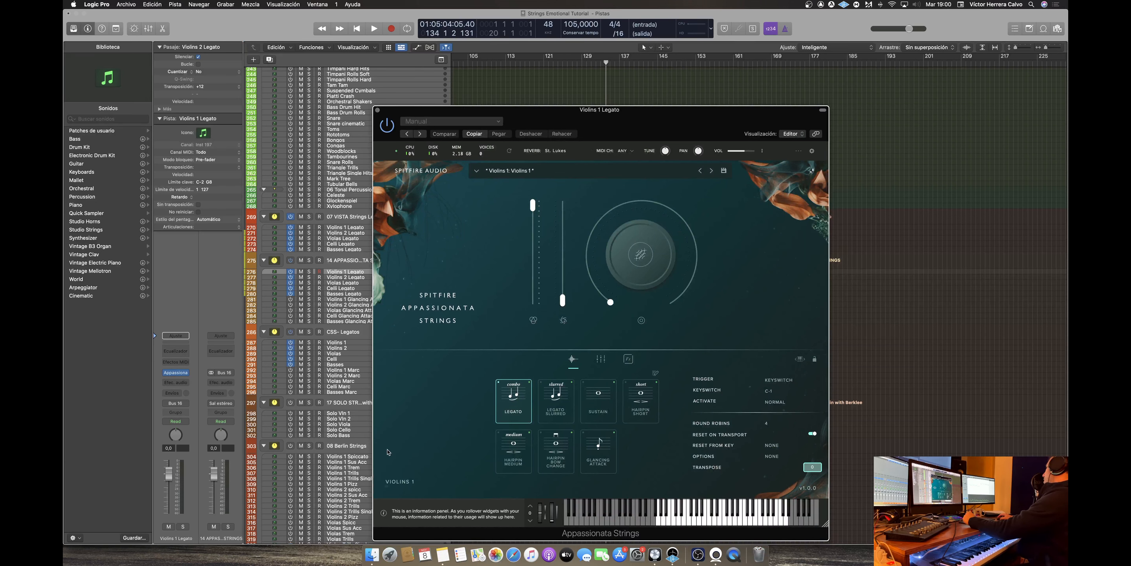
pyautogui.click(378, 110)
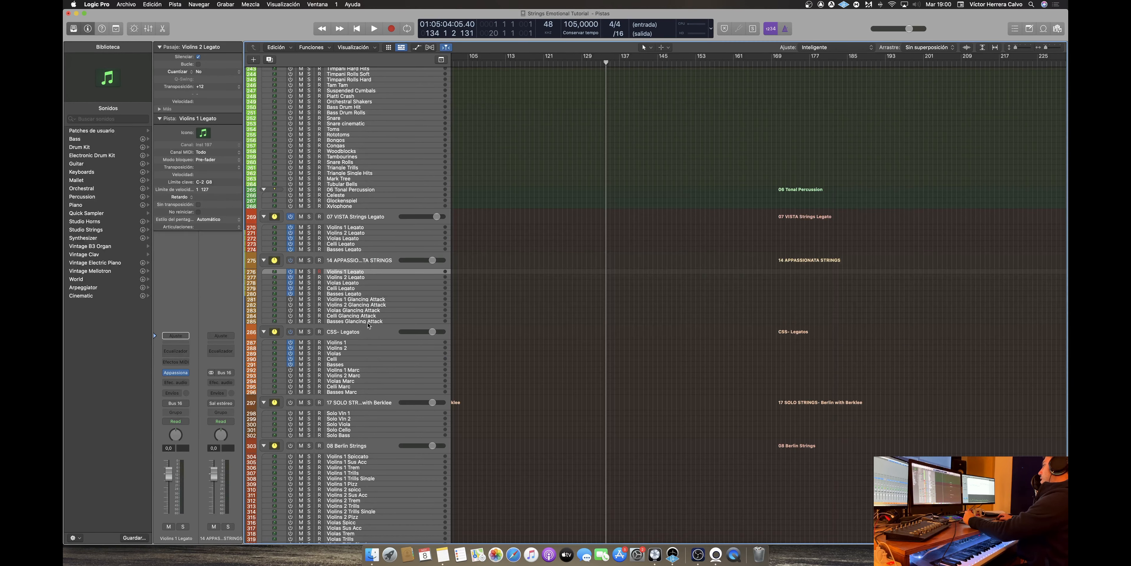
# Inspect the Cinematic Studio Strings instrument on the Violins 1 track of the CSS- Legatos group, then close it.
pyautogui.click(347, 343)
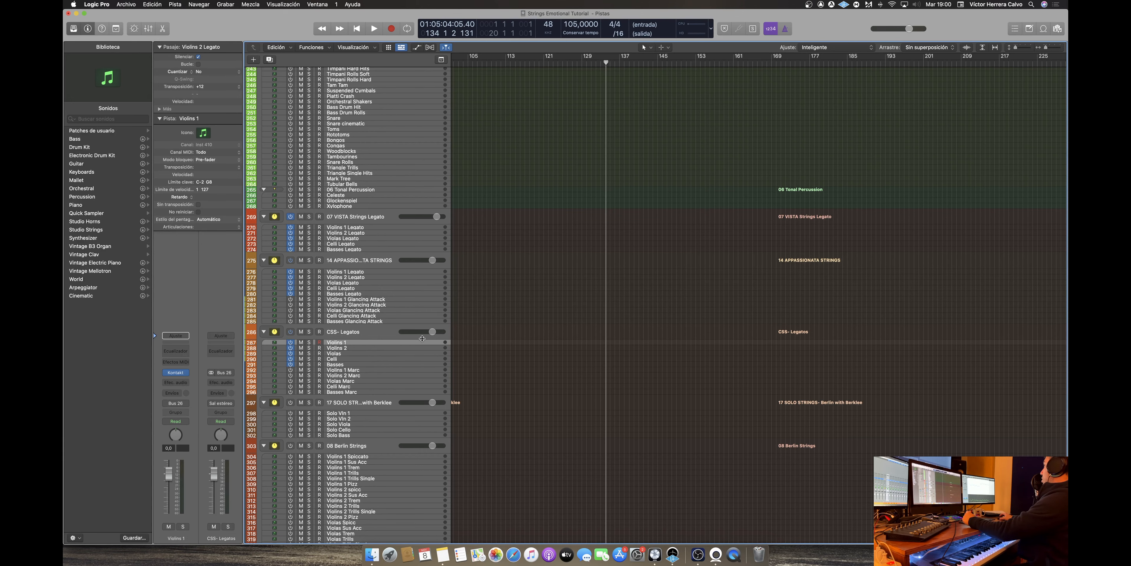
pyautogui.moveTo(173, 375)
pyautogui.click(183, 375)
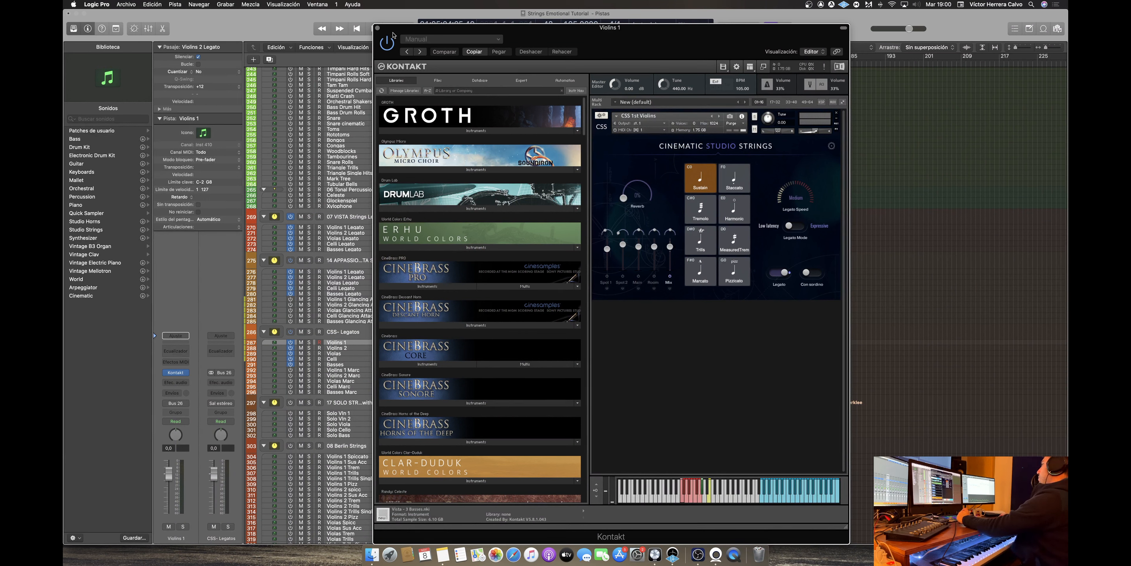
pyautogui.click(377, 28)
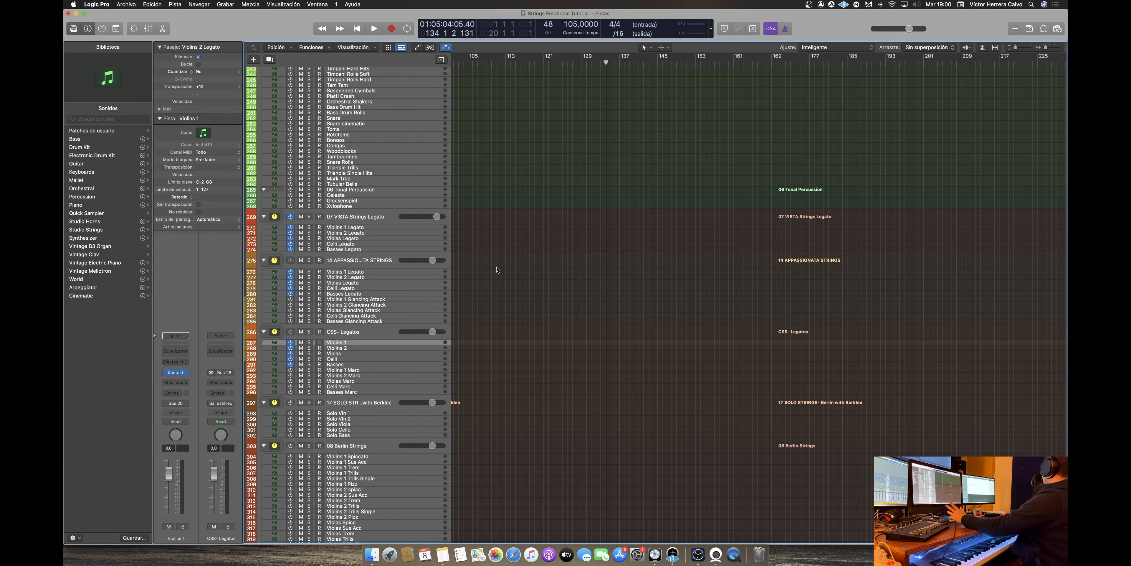
# Place the playhead at bar 112, just before the PIANO SKETCH regions.
pyautogui.scroll(1, 496, 270)
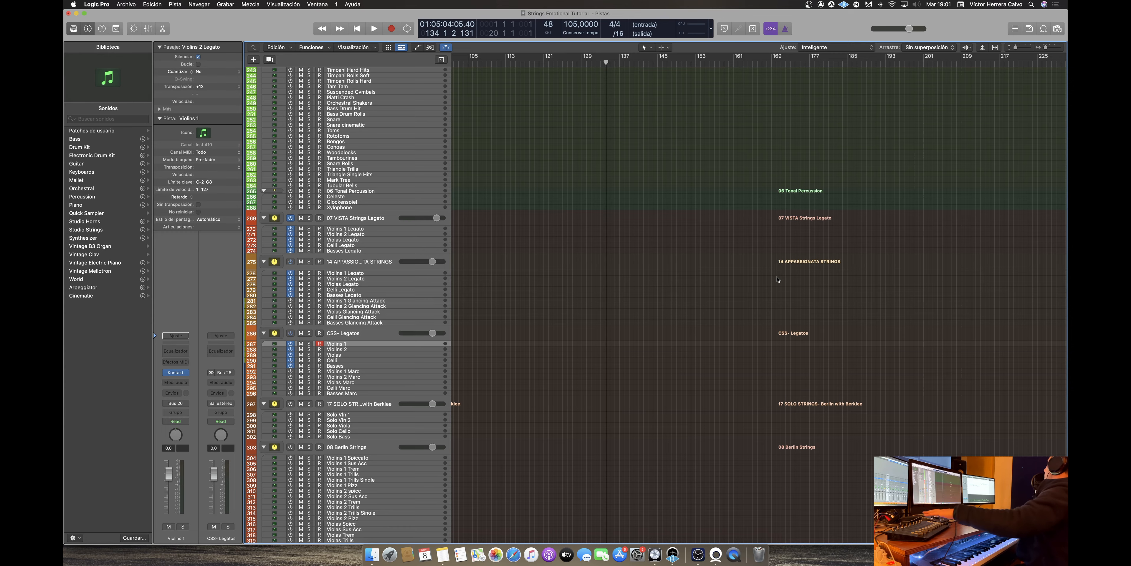
pyautogui.scroll(-1, 778, 279)
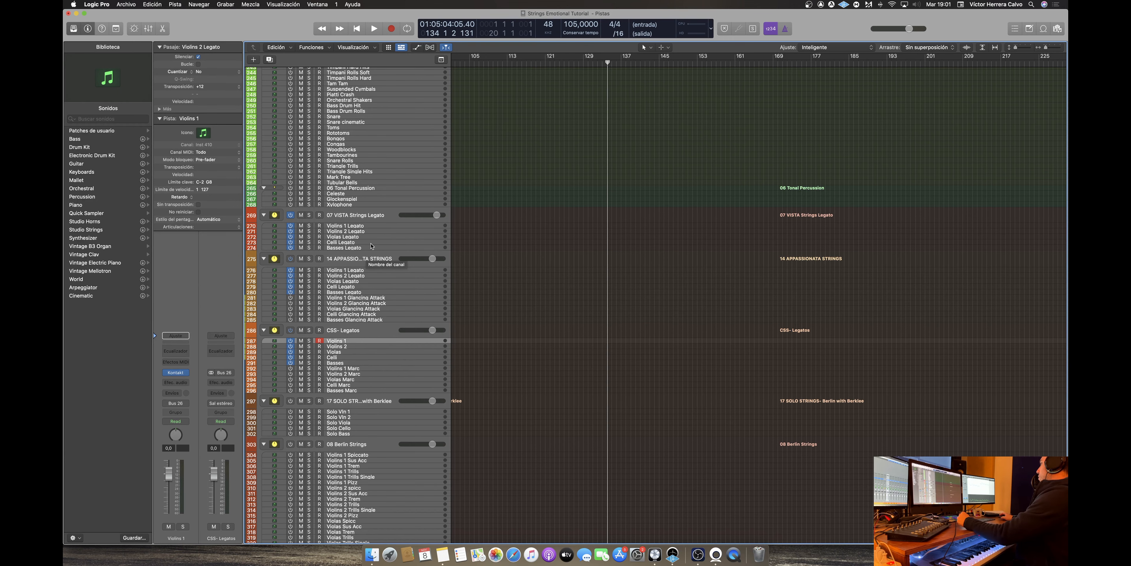
pyautogui.click(358, 28)
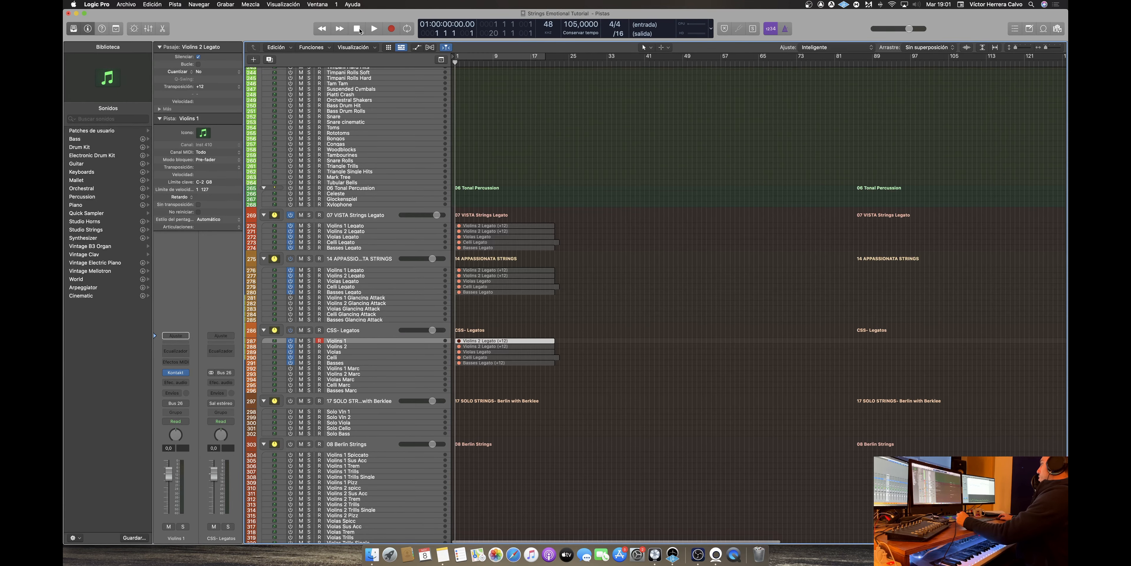
pyautogui.scroll(-1, 551, 134)
pyautogui.hscroll(10, 703, 198)
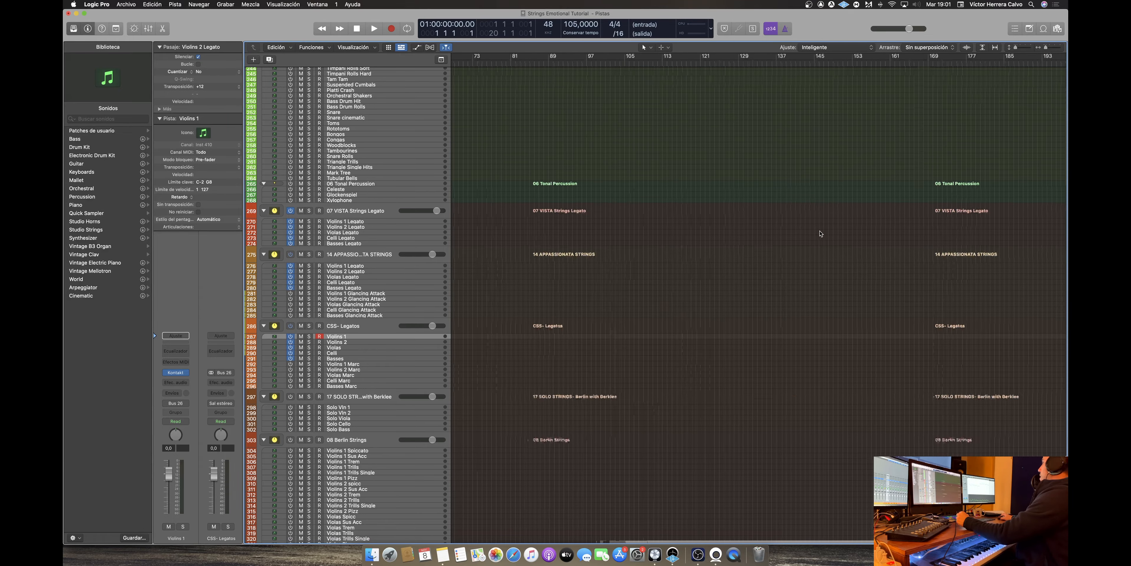
pyautogui.hscroll(5, 816, 236)
pyautogui.scroll(-15, 493, 206)
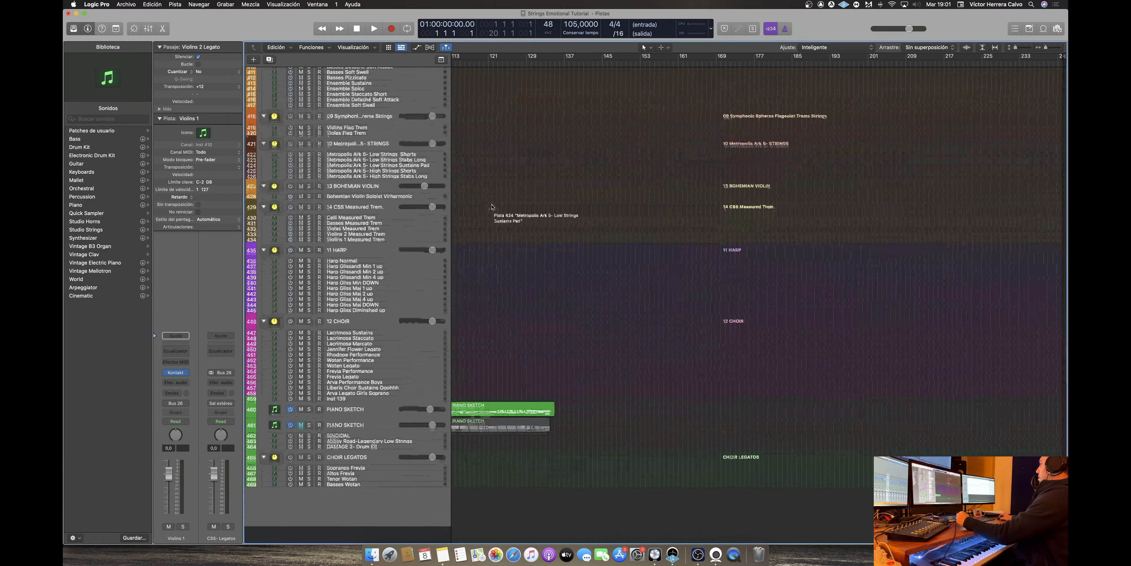
pyautogui.scroll(2, 492, 206)
pyautogui.hscroll(-5, 492, 206)
pyautogui.click(557, 63)
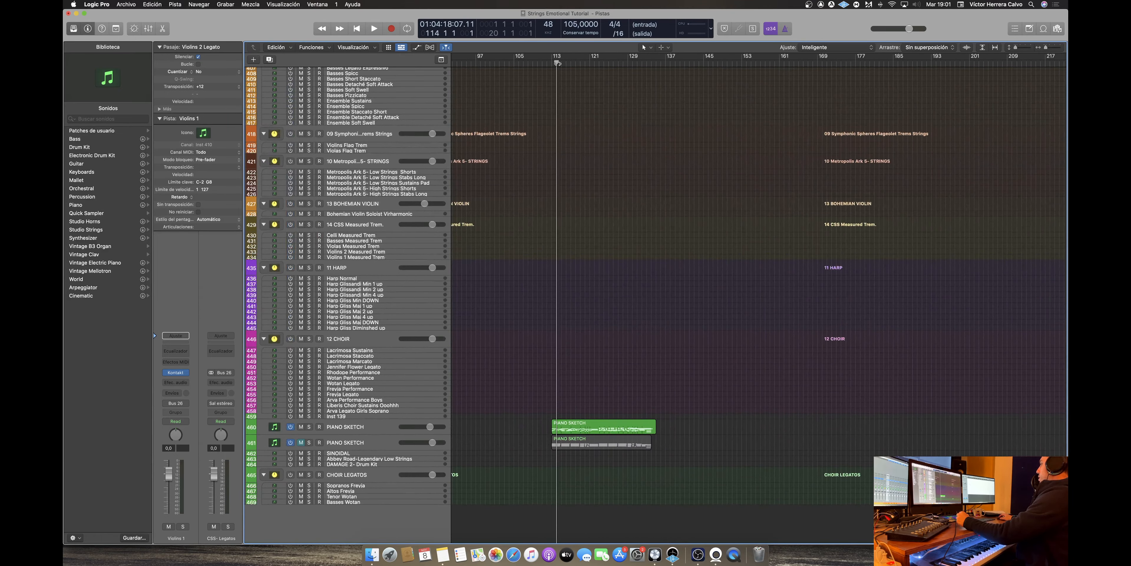
pyautogui.moveTo(557, 63); pyautogui.dragTo(547, 65)
# Select both PIANO SKETCH regions and lower the volume of the upper PIANO SKETCH track.
pyautogui.moveTo(710, 381); pyautogui.dragTo(642, 455)
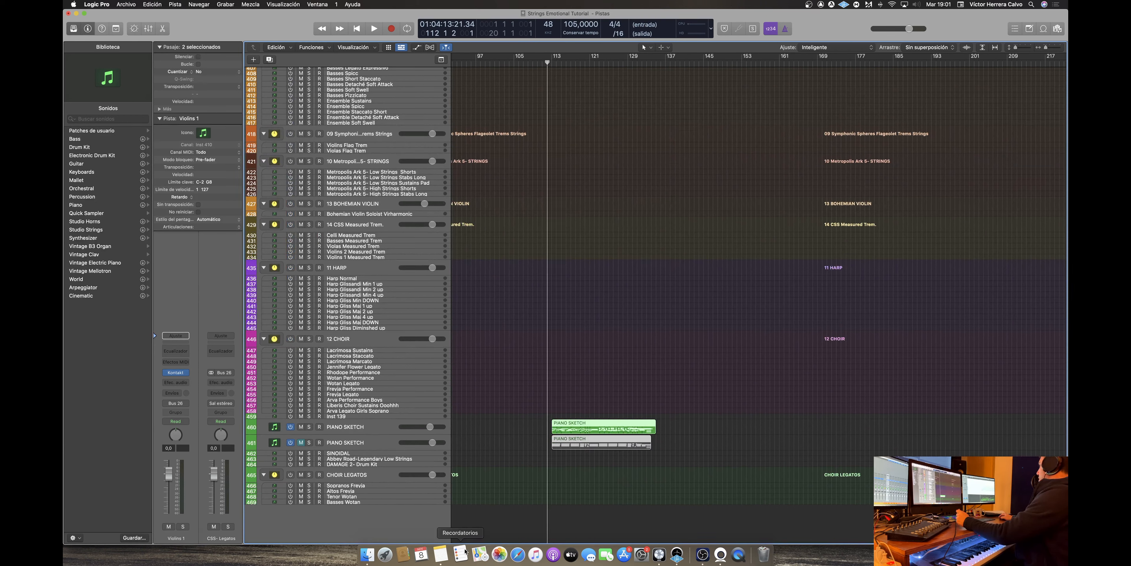
pyautogui.moveTo(430, 426); pyautogui.dragTo(414, 427)
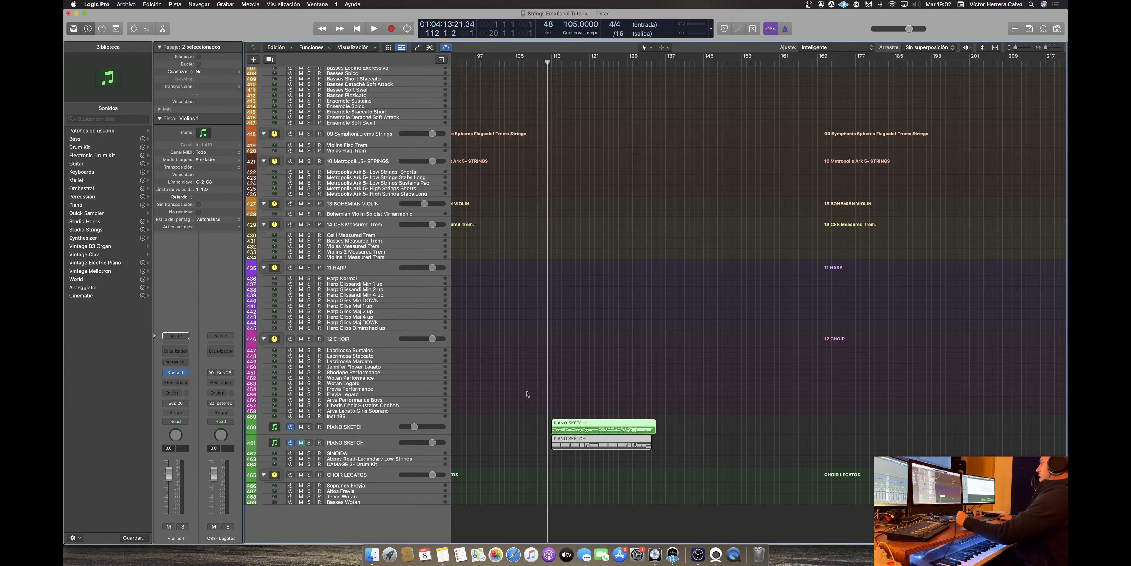
# Select the Violins 2 Legato track in the 07 VISTA Strings Legato group and return the view to the piano sketch.
pyautogui.scroll(15, 527, 394)
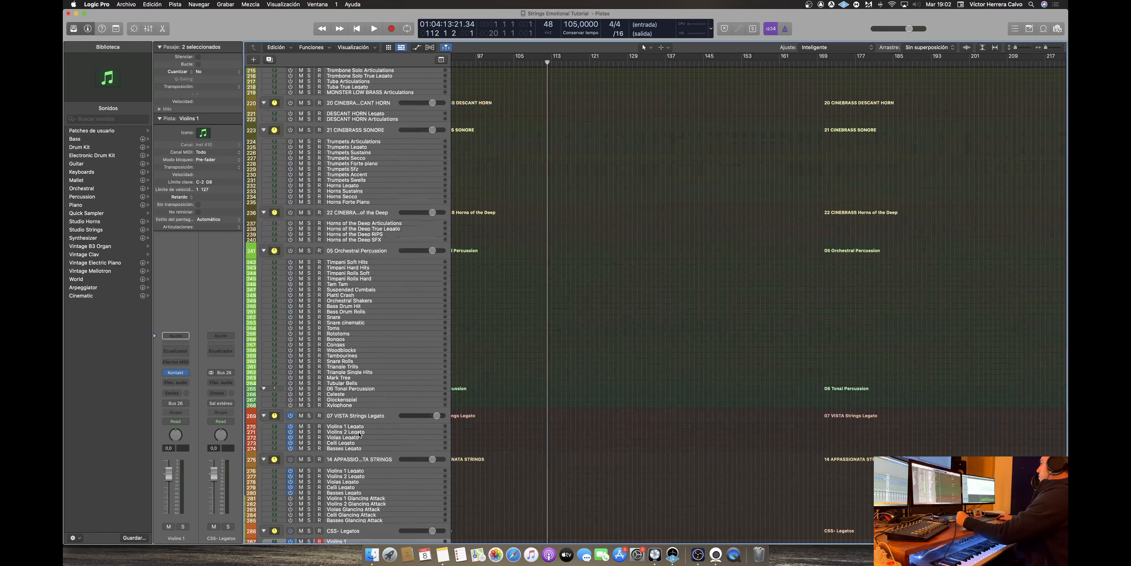
pyautogui.click(344, 432)
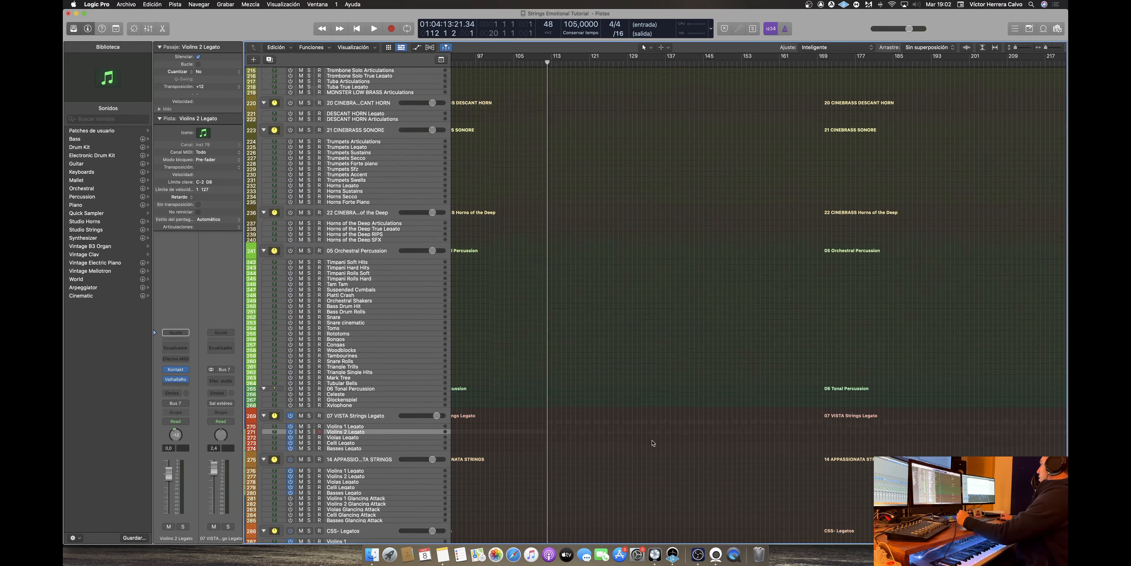
pyautogui.scroll(-15, 799, 404)
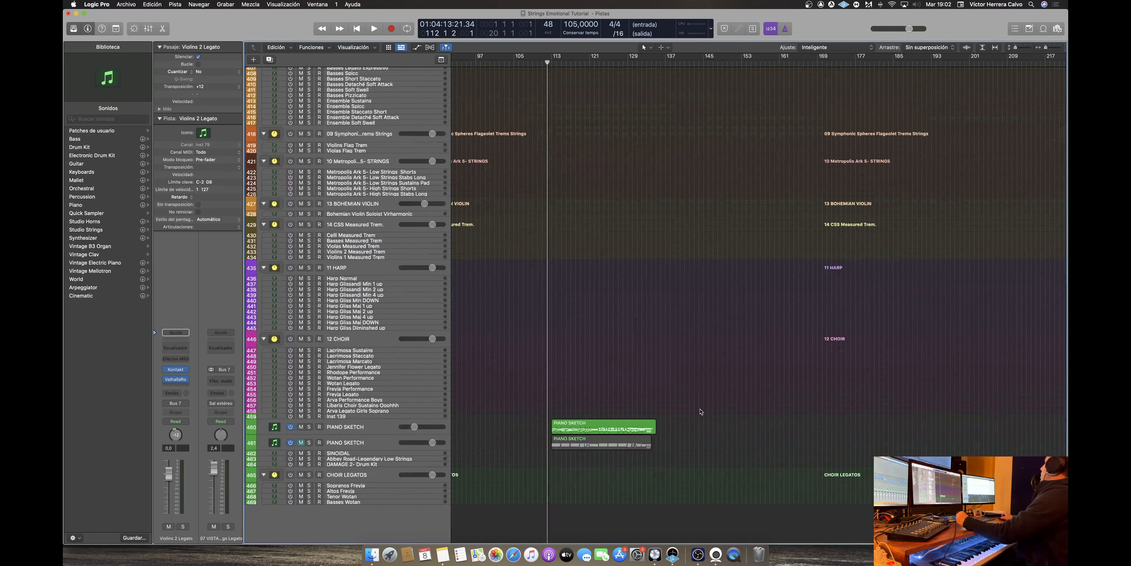
# Record the melody's first phrase up to bar 123 on the Violins 2 Legato track, following the PIANO SKETCH notes in the piano roll.
pyautogui.click(614, 424)
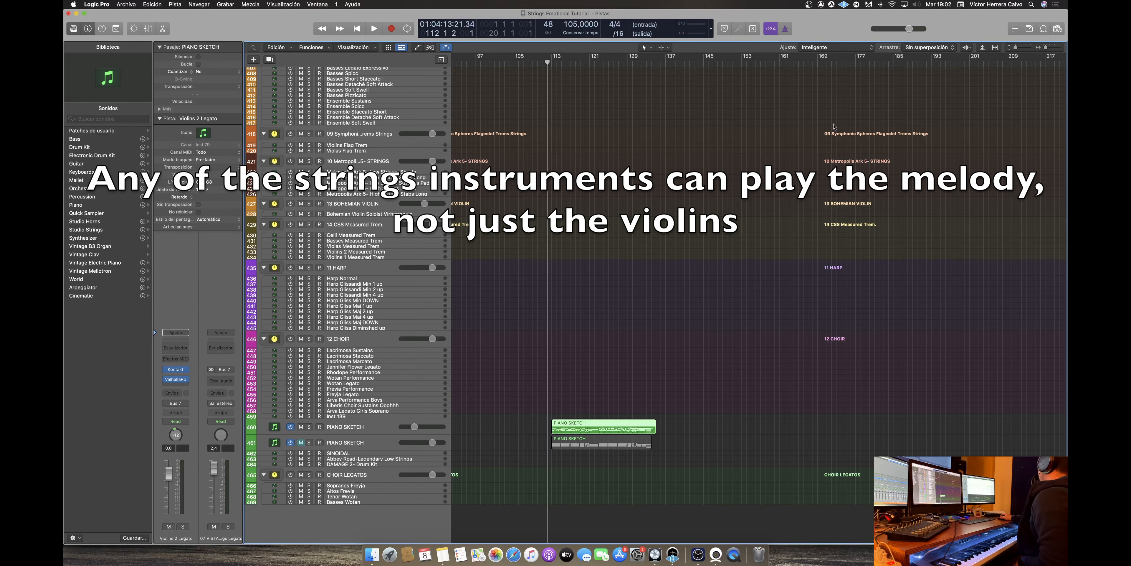
pyautogui.scroll(1, 835, 127)
pyautogui.hscroll(2, 834, 131)
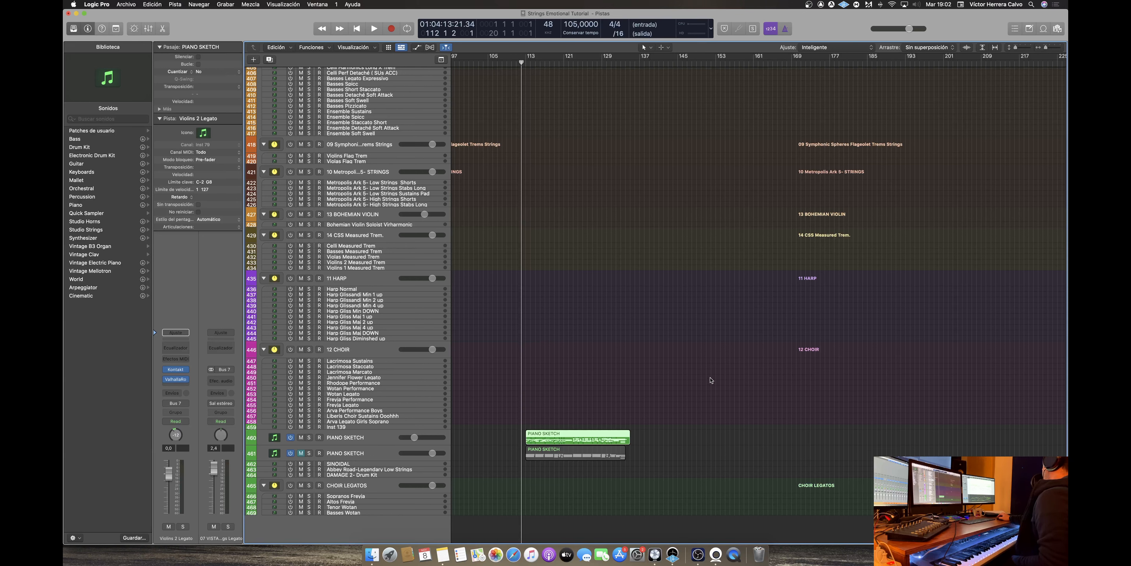
pyautogui.scroll(15, 707, 382)
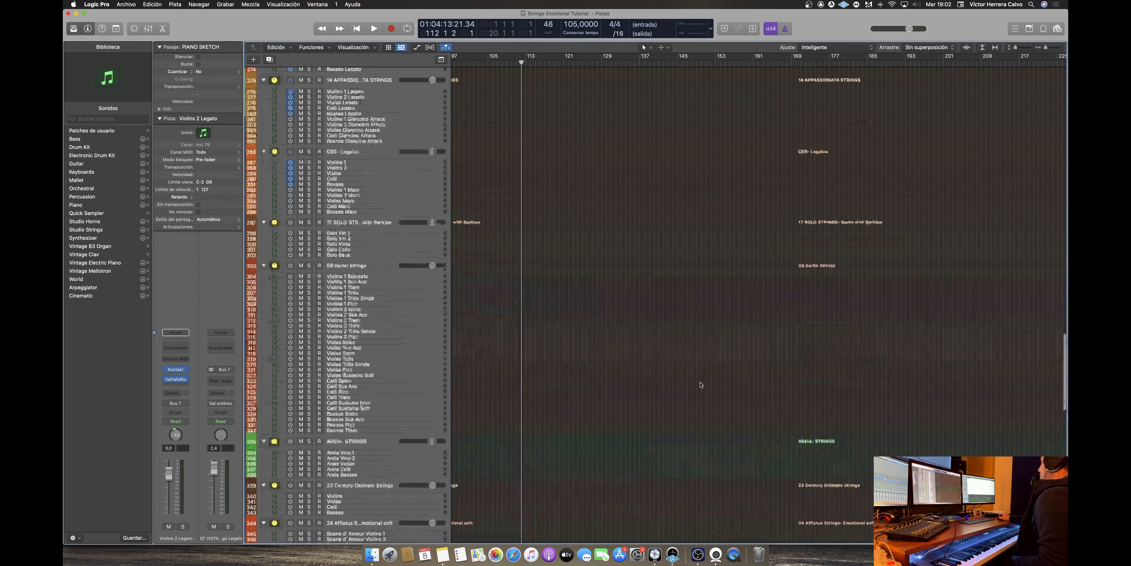
pyautogui.scroll(5, 701, 385)
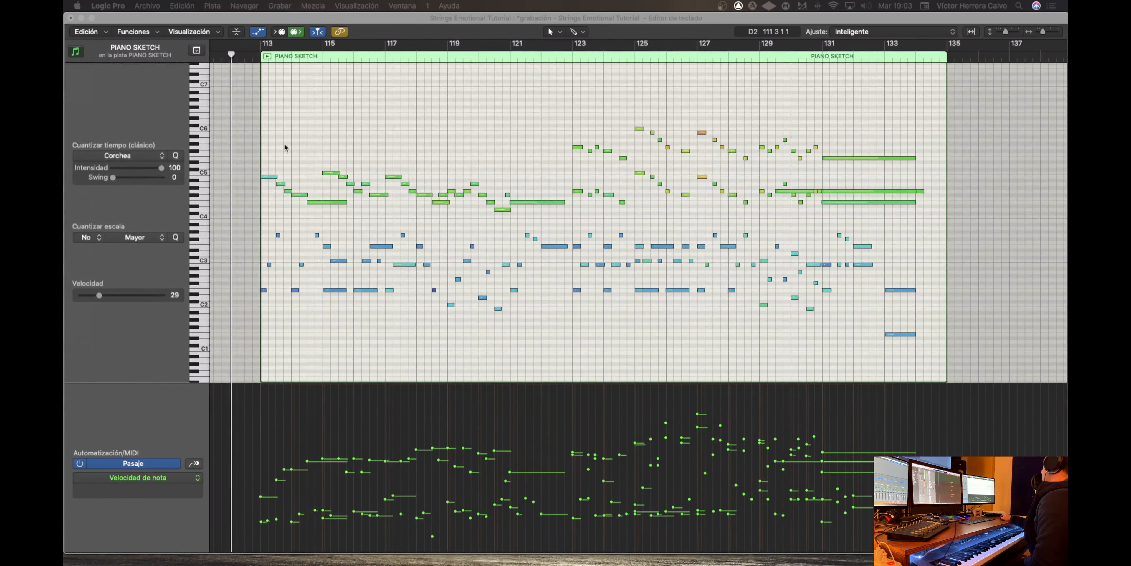
pyautogui.hscroll(-2, 284, 147)
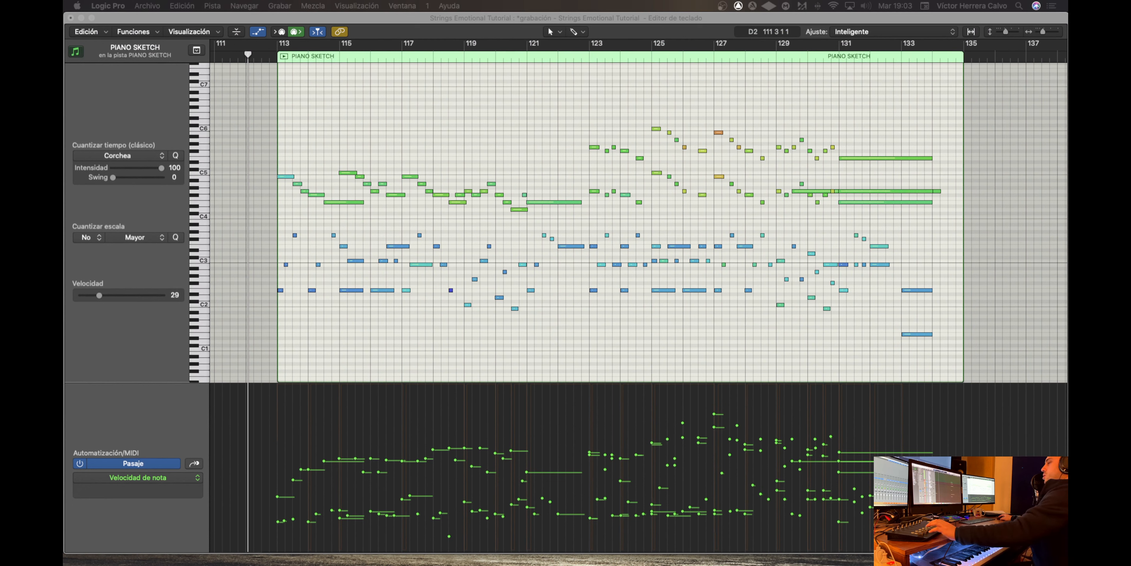
pyautogui.press('r')
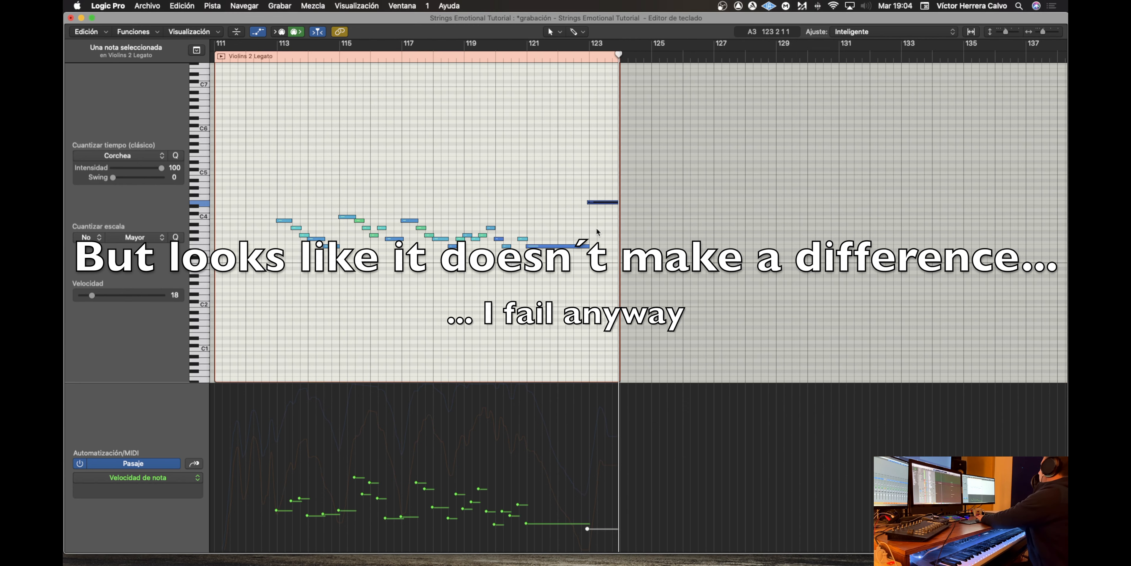
# Delete the stray last note and trim the Violins 2 Legato region to end at bar 123, then place the playhead near bar 119.
pyautogui.press('Delete')
pyautogui.moveTo(619, 226); pyautogui.dragTo(589, 244)
pyautogui.click(460, 53)
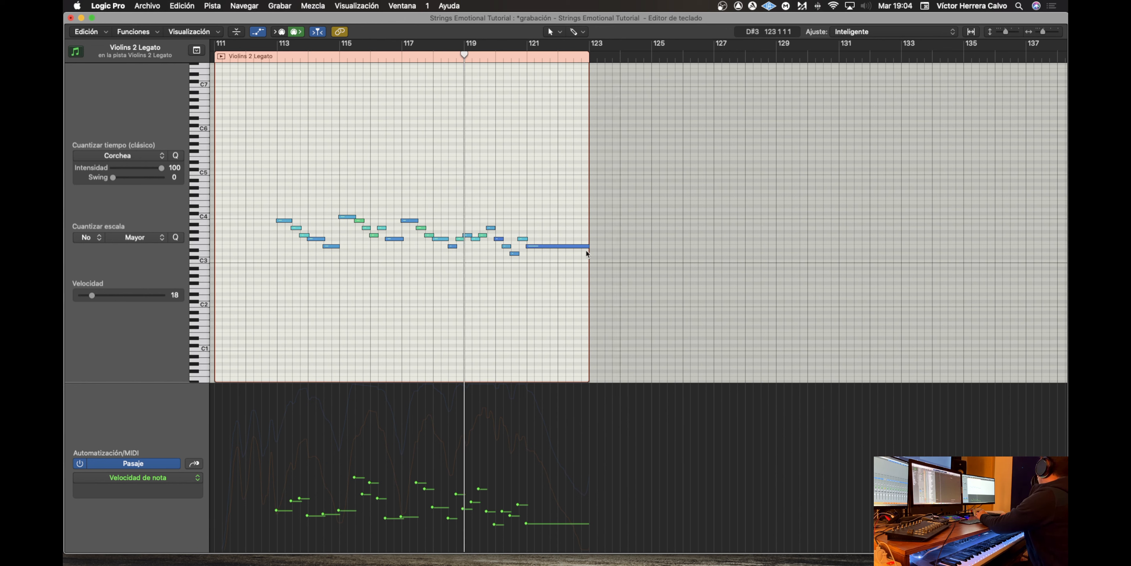
# Review the Expression curve of the Violins 2 Legato region and return to the note velocities.
pyautogui.click(193, 465)
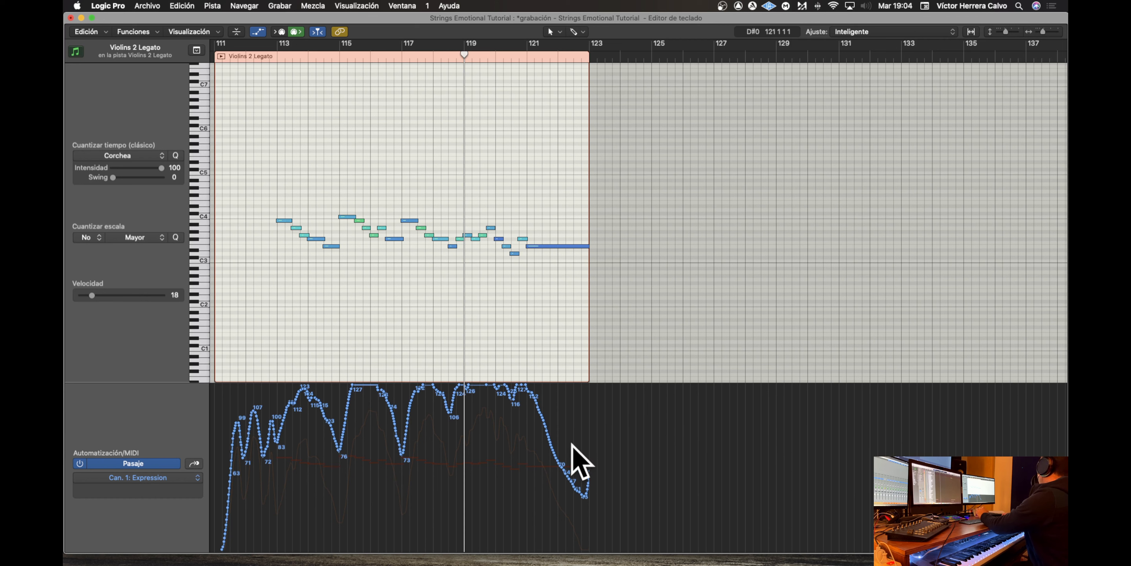
pyautogui.click(196, 465)
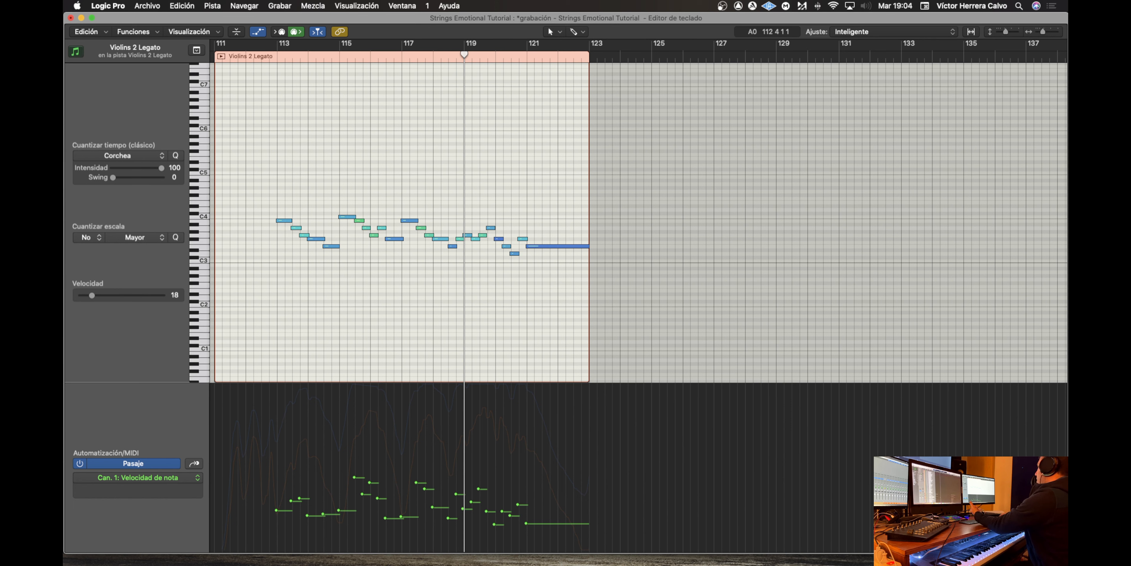
# Display the PIANO SKETCH notes and record the melody's second phrase on Violins 2 Legato, starting from bar 121.
pyautogui.press('Up')
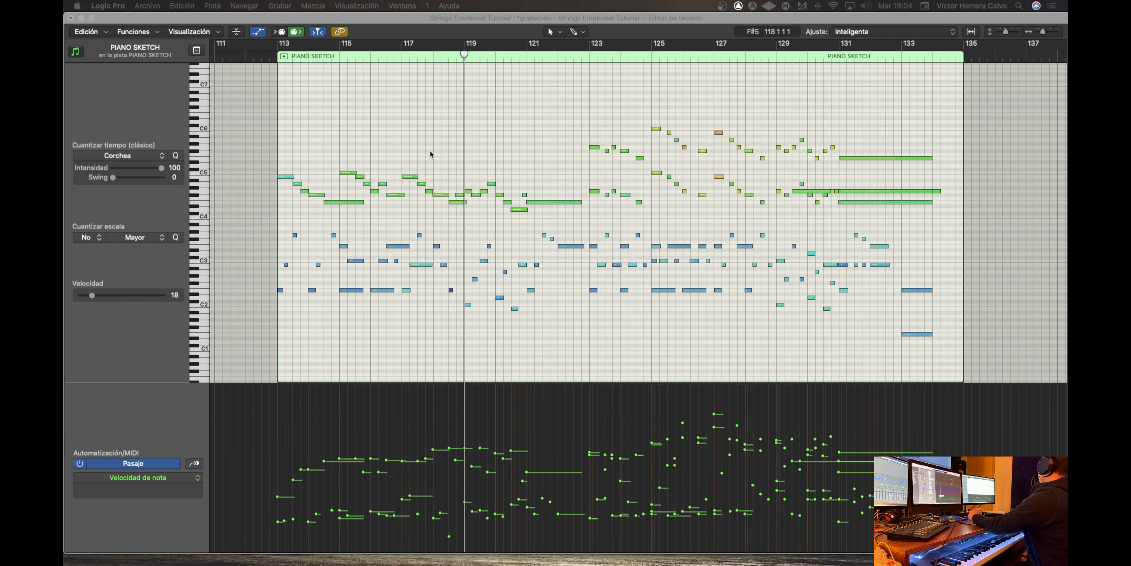
pyautogui.click(527, 56)
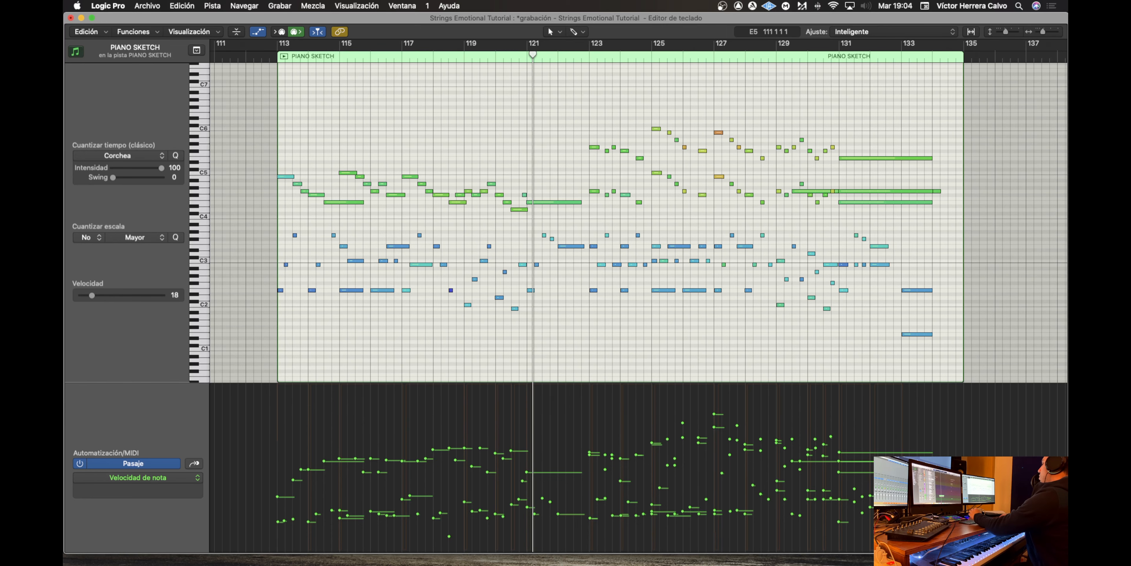
pyautogui.press('r')
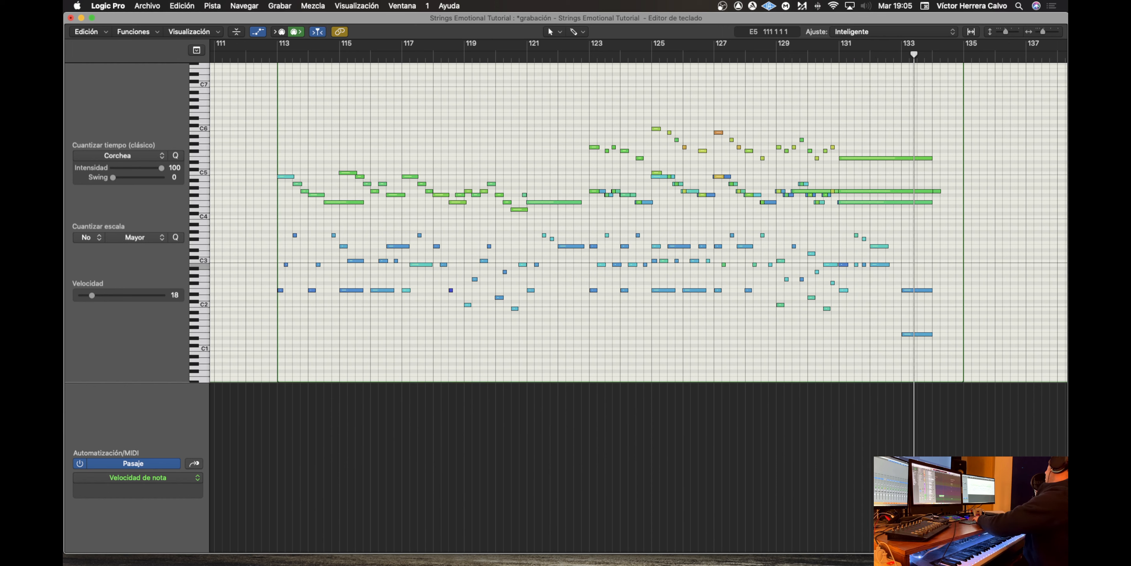
pyautogui.press('space')
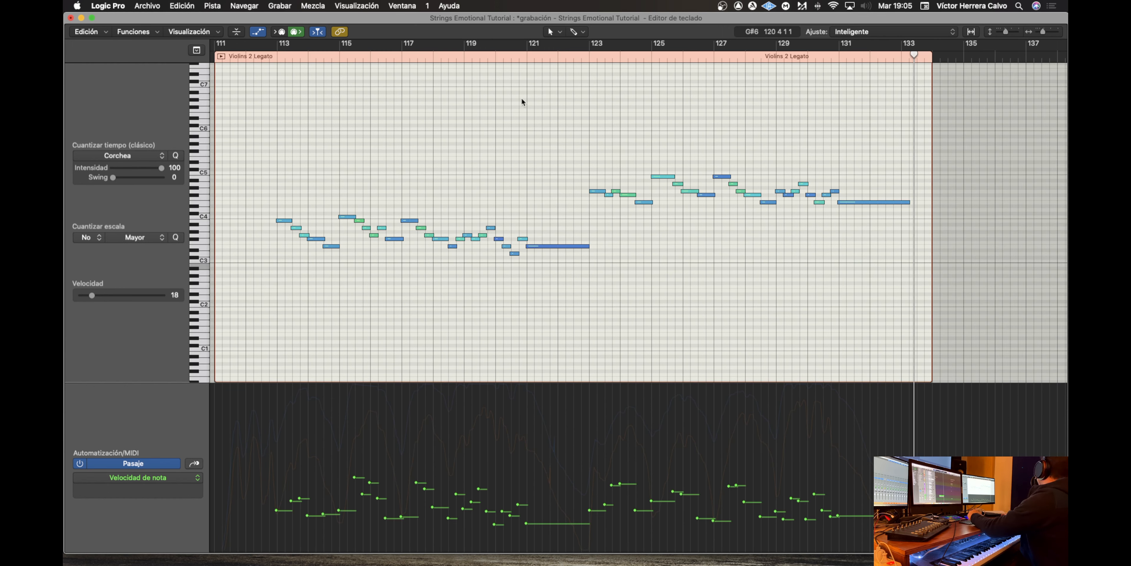
# Raise the long note at bar 125 by a semitone, add a short note beneath its end, and display the Modulation curve.
pyautogui.moveTo(659, 180); pyautogui.dragTo(668, 177)
pyautogui.click(582, 54)
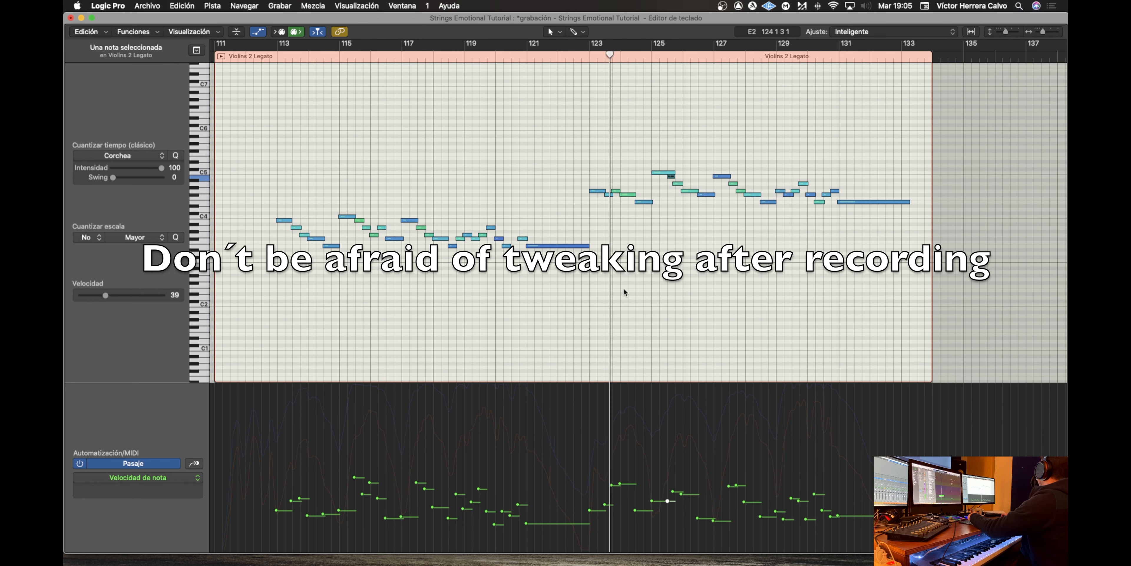
pyautogui.click(195, 478)
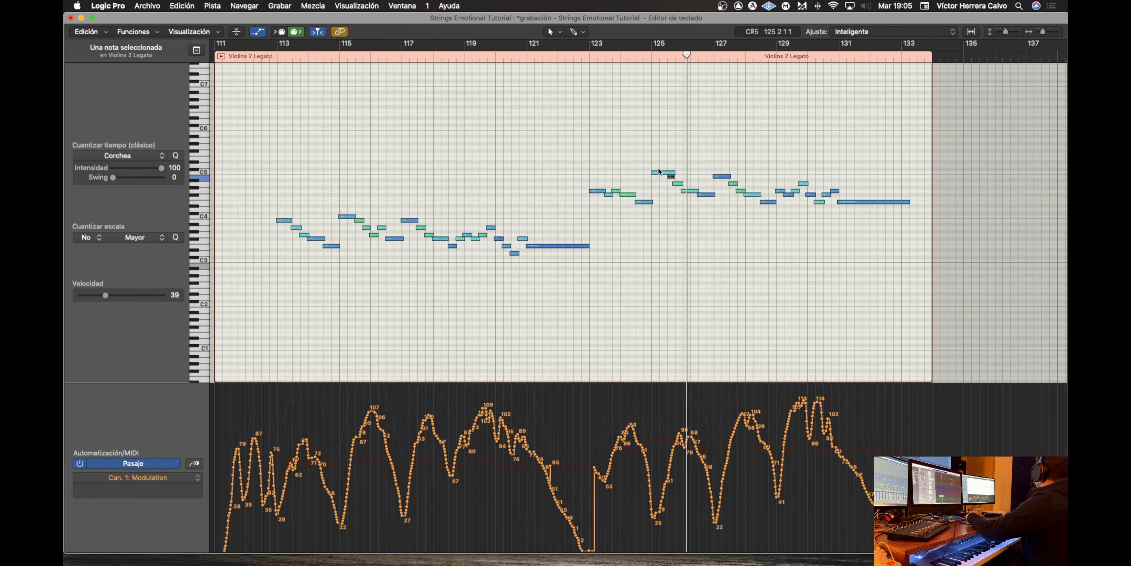
# Shorten the long note at bar 125 so that it only slightly overlaps the following short note.
pyautogui.press('super+Right')
pyautogui.press('super+Right')
pyautogui.press('super+Right')
pyautogui.press('super+Right')
pyautogui.press('super+Right')
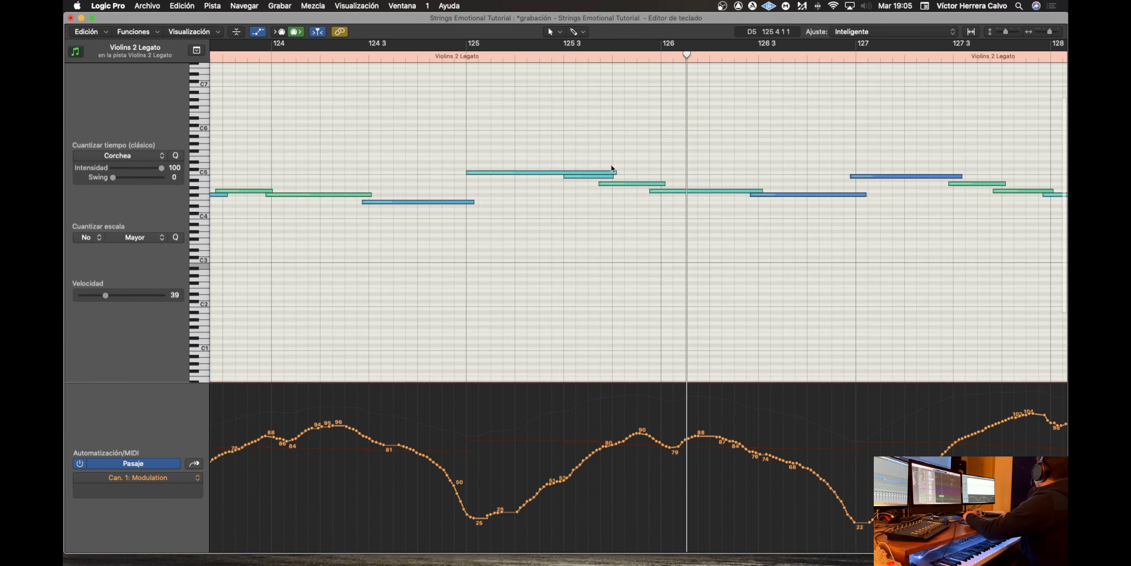
pyautogui.moveTo(615, 171); pyautogui.dragTo(579, 172)
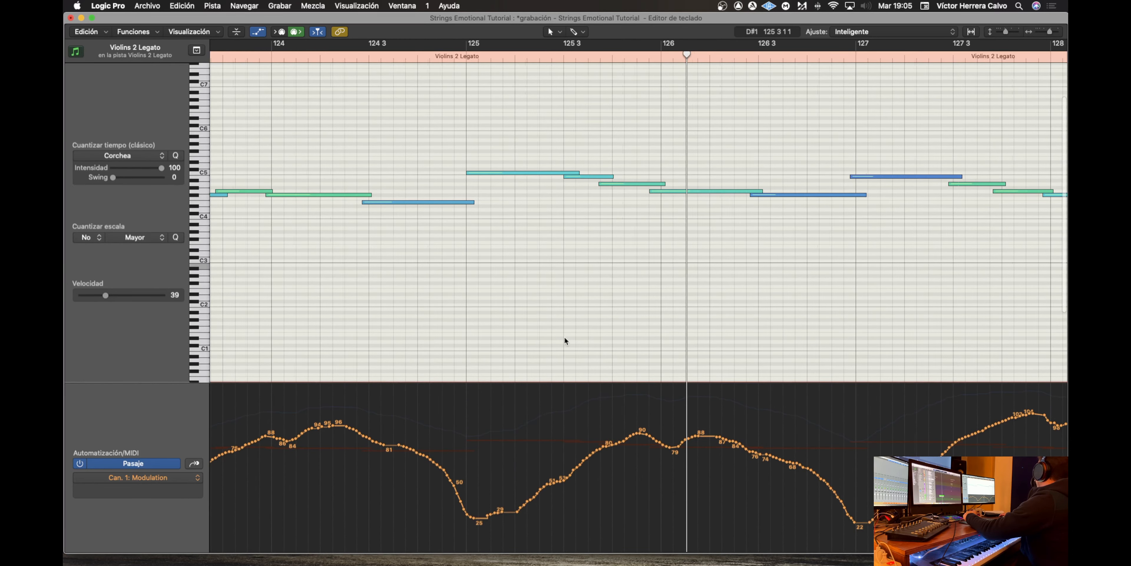
# Redraw the Modulation curve of Violins 2 Legato between bars 121 and 124 to smooth the transition at bar 123.
pyautogui.hscroll(-5, 565, 336)
pyautogui.scroll(-3, 568, 340)
pyautogui.scroll(-5, 396, 451)
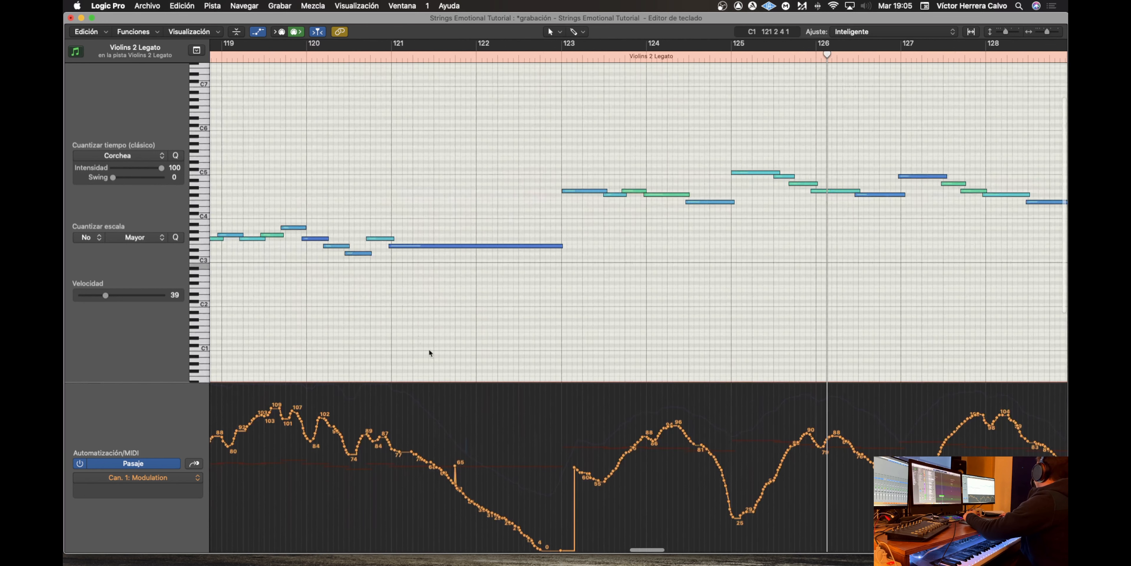
pyautogui.moveTo(396, 448)
pyautogui.mouseDown()
pyautogui.moveTo(496, 504)
pyautogui.moveTo(533, 511)
pyautogui.moveTo(681, 428)
pyautogui.mouseUp()
# Redraw the Expression curve from bar 121 to bar 125 with a gradual dip to 67 at bar 123, and play it back.
pyautogui.click(194, 464)
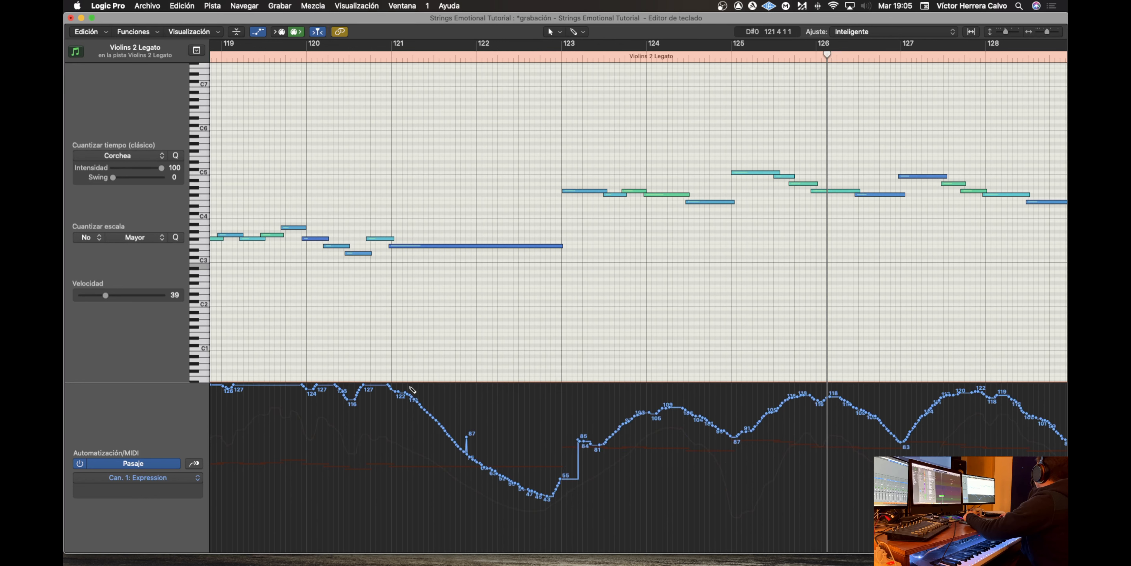
pyautogui.moveTo(401, 390)
pyautogui.mouseDown()
pyautogui.moveTo(571, 458)
pyautogui.moveTo(687, 408)
pyautogui.moveTo(742, 434)
pyautogui.mouseUp()
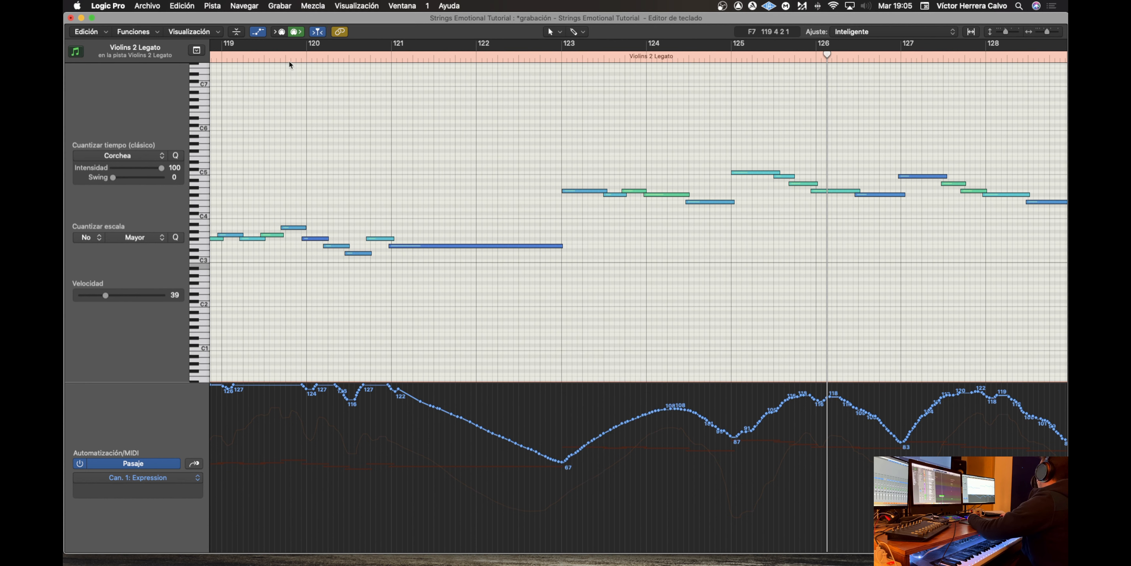
pyautogui.click(287, 53)
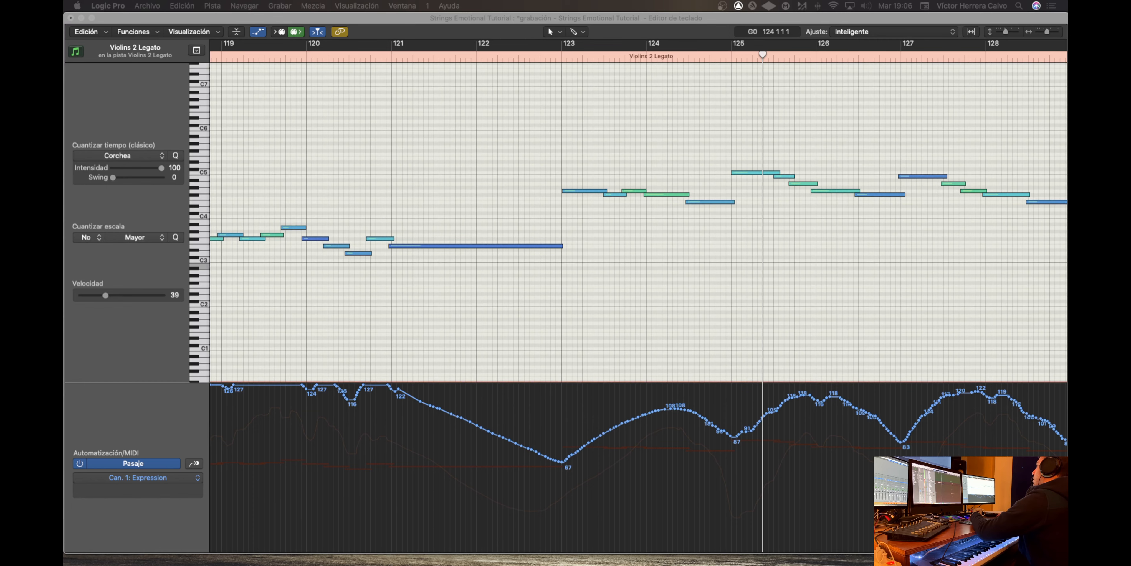
# Set the playhead to bar 111 and look over the existing Basses Legato part at the start of the project.
pyautogui.press(',')
pyautogui.press(',')
pyautogui.press(',')
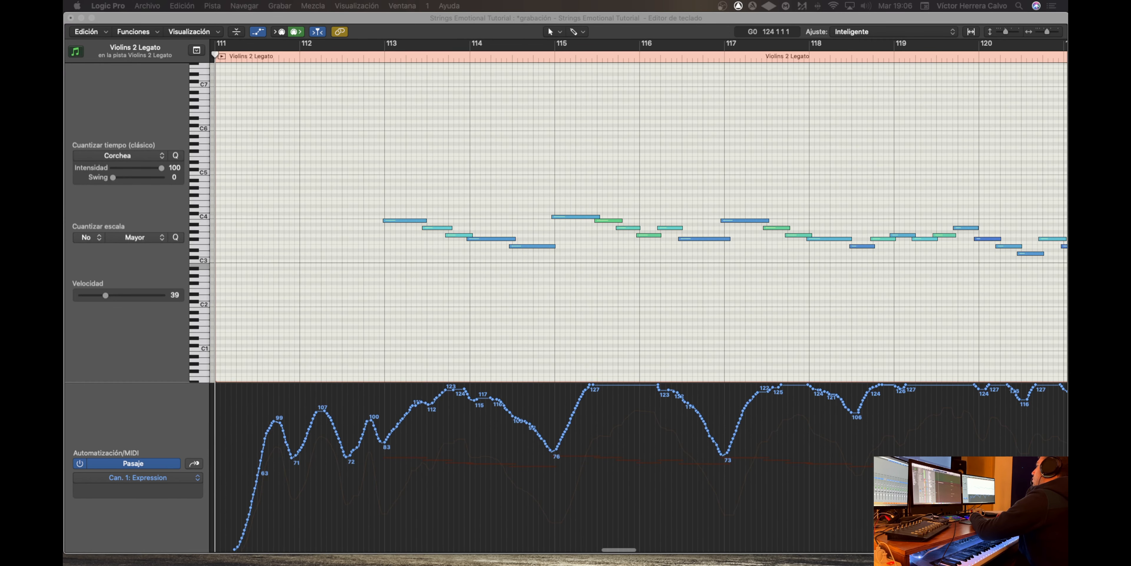
pyautogui.press('Return')
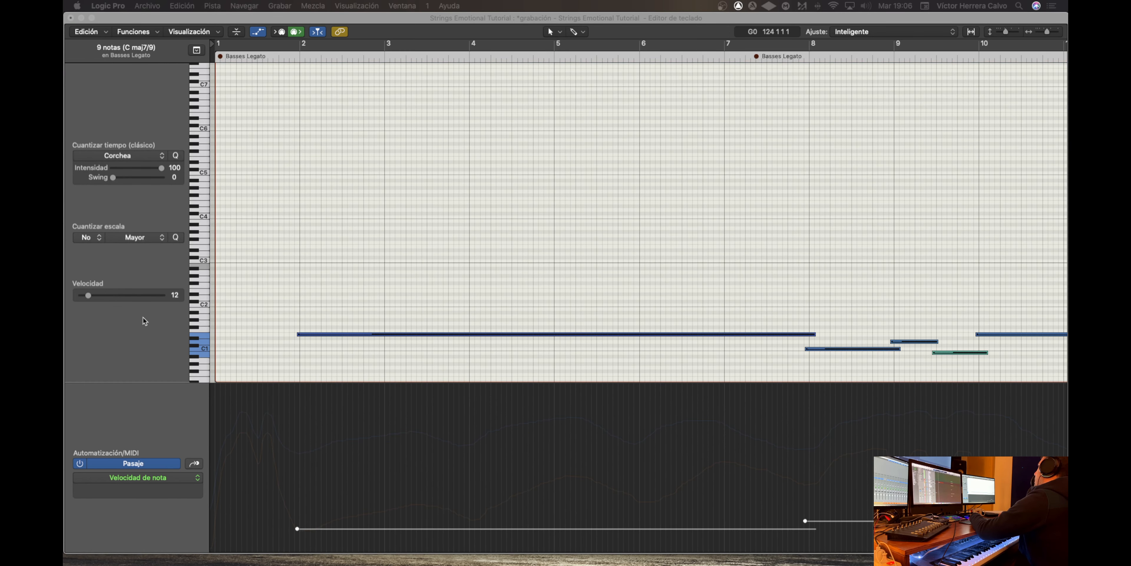
pyautogui.press('super+Left')
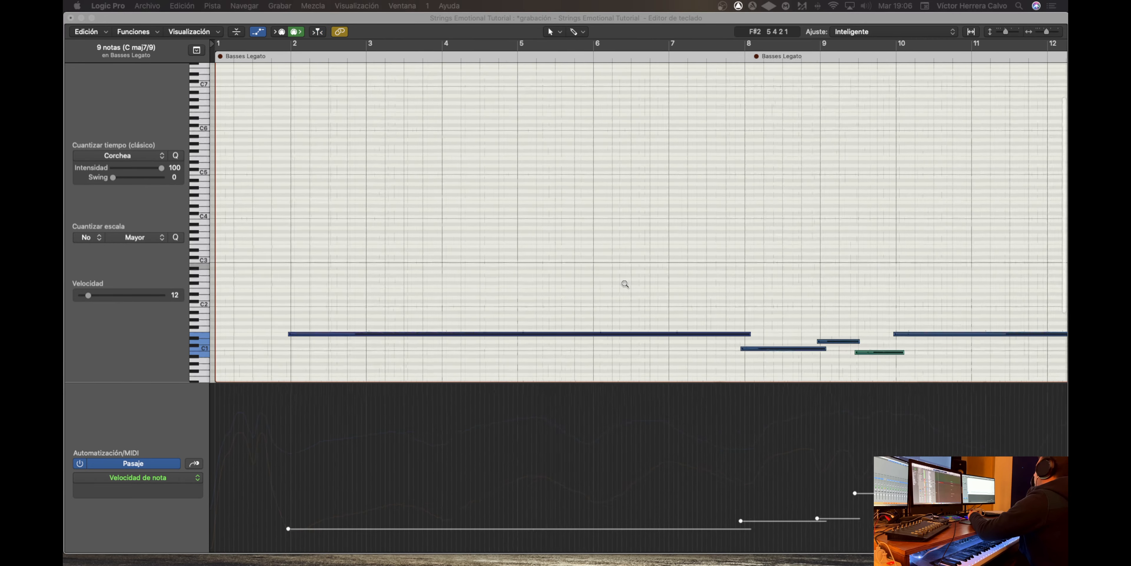
pyautogui.press('space')
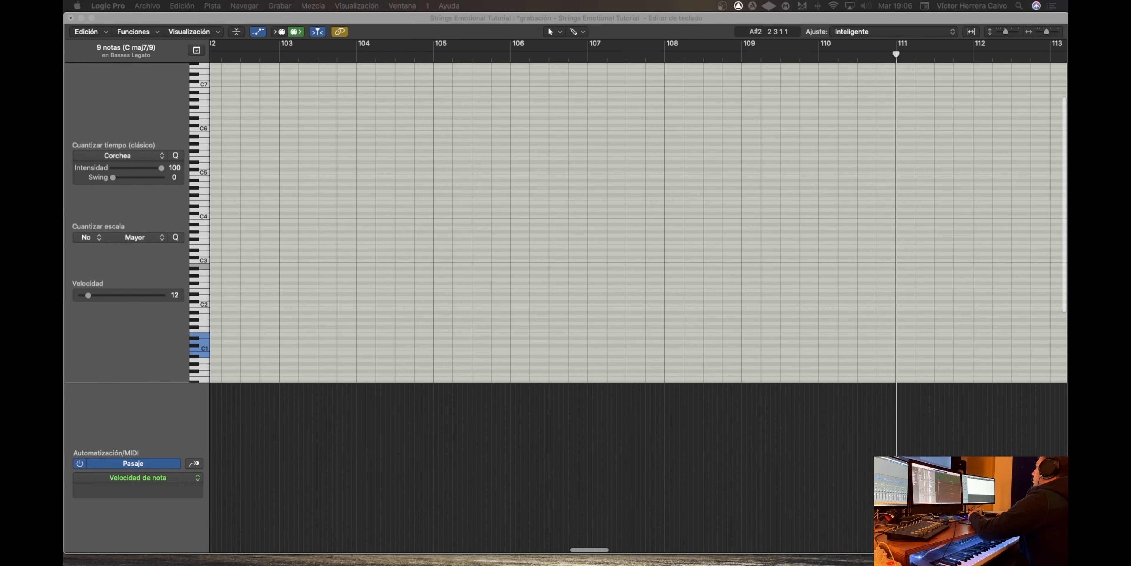
# Record the bass line on the Basses Legato track from bar 111 to bar 133, with the Violins 2 Legato melody displayed as reference.
pyautogui.hscroll(-10, 549, 312)
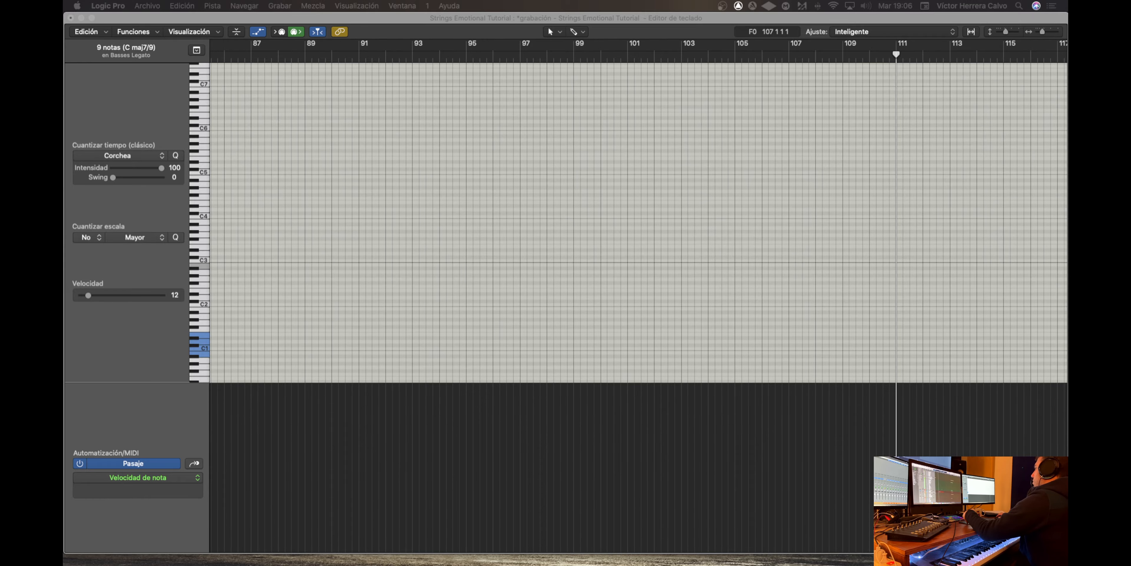
pyautogui.hscroll(15, 807, 252)
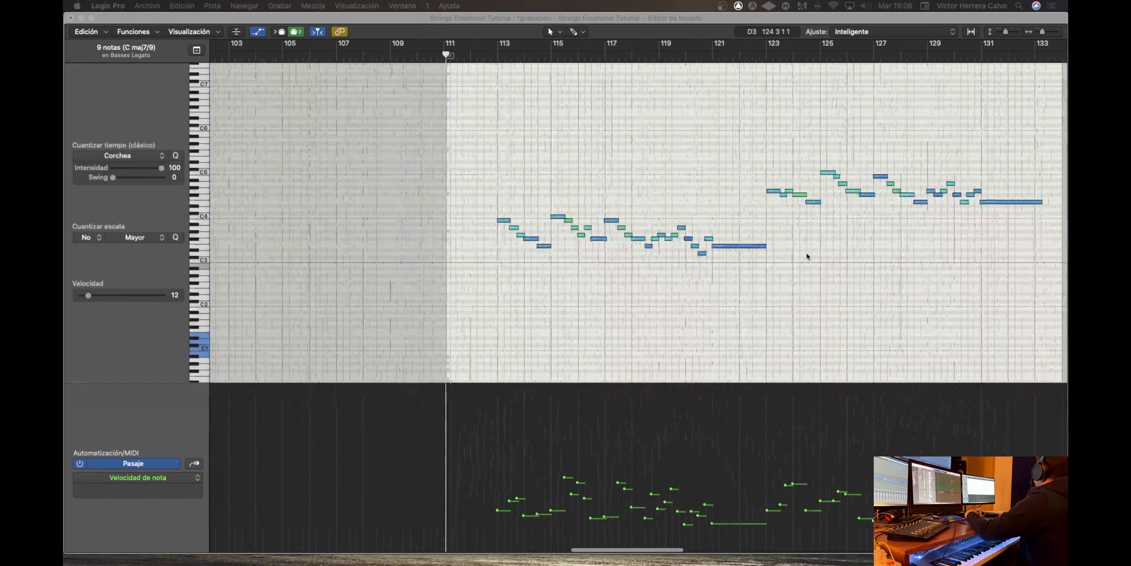
pyautogui.hscroll(1, 768, 245)
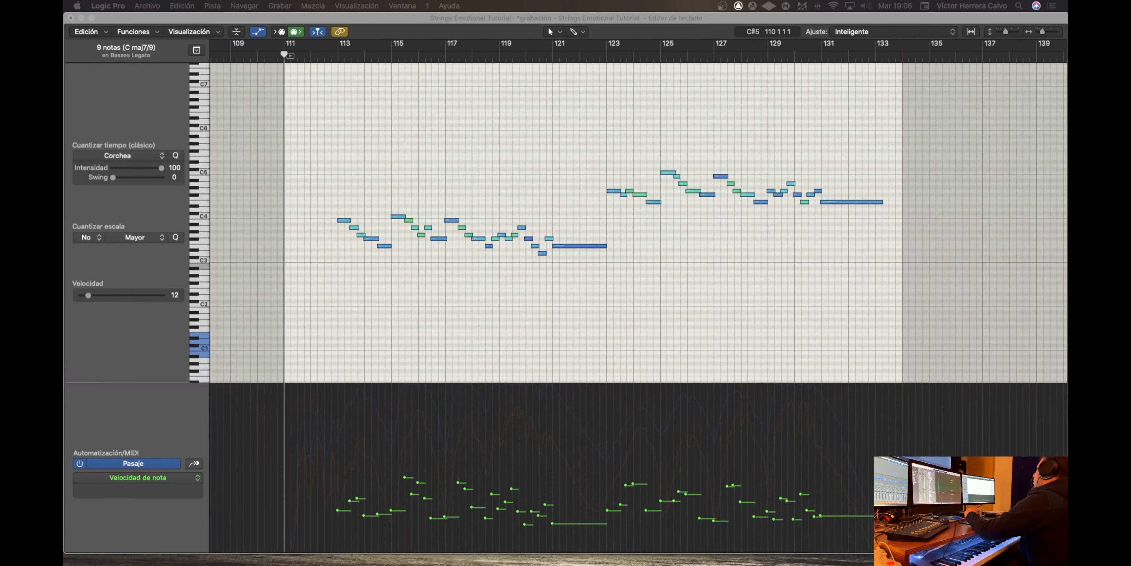
pyautogui.press('r')
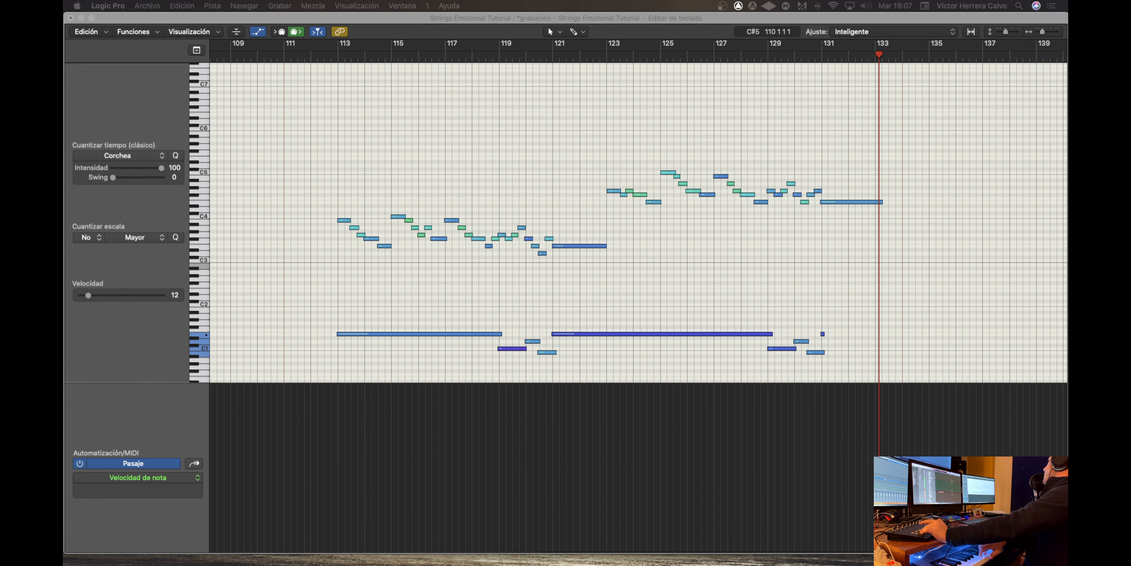
pyautogui.press('space')
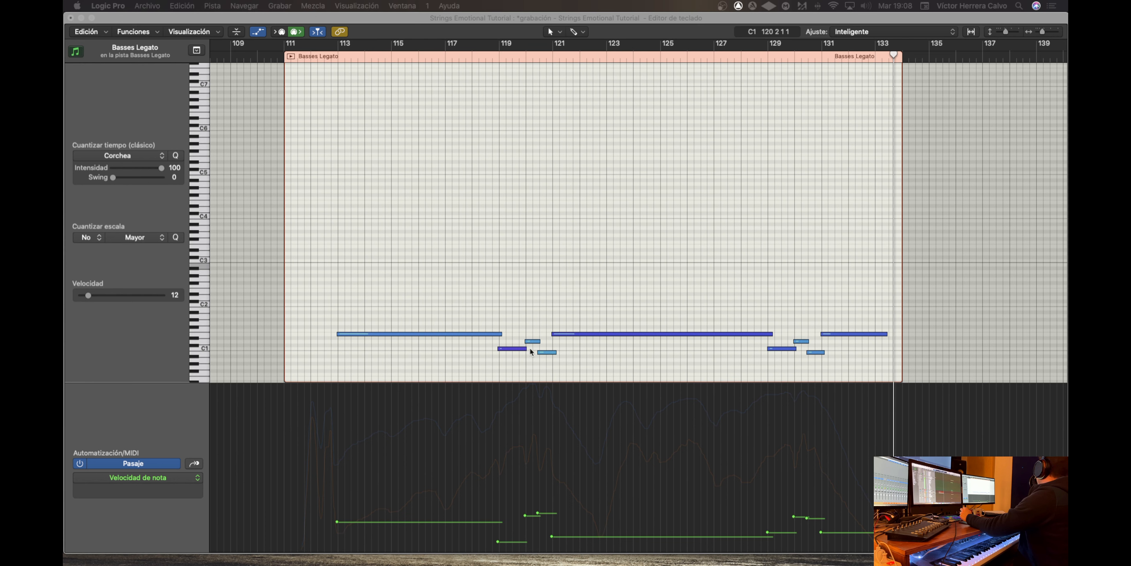
# Examine the opening long bass note and the Basses Legato line together with the Violins 2 Legato melody.
pyautogui.click(439, 333)
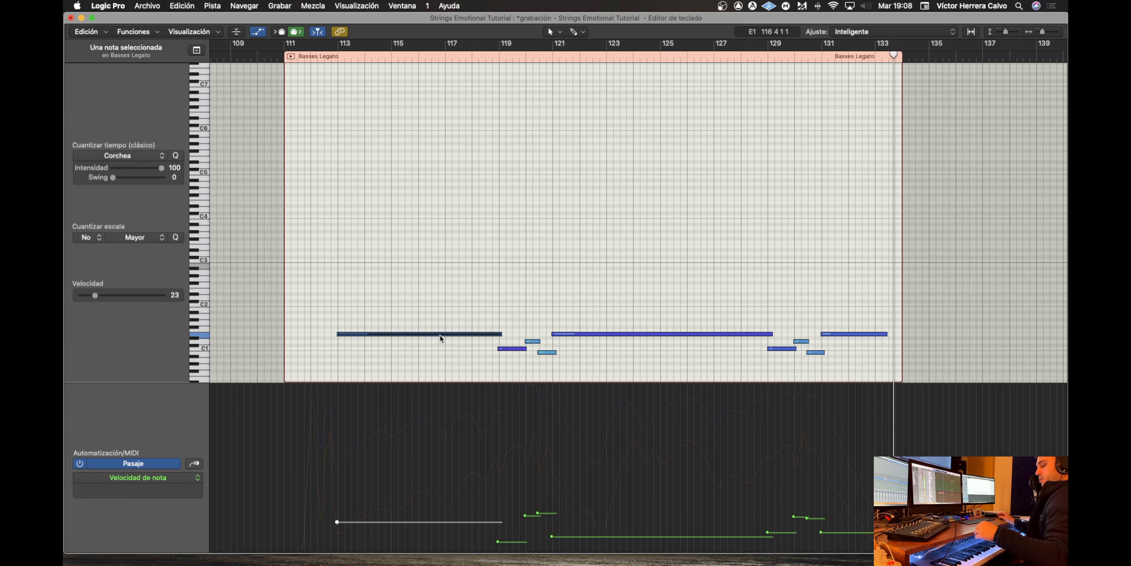
pyautogui.moveTo(439, 334)
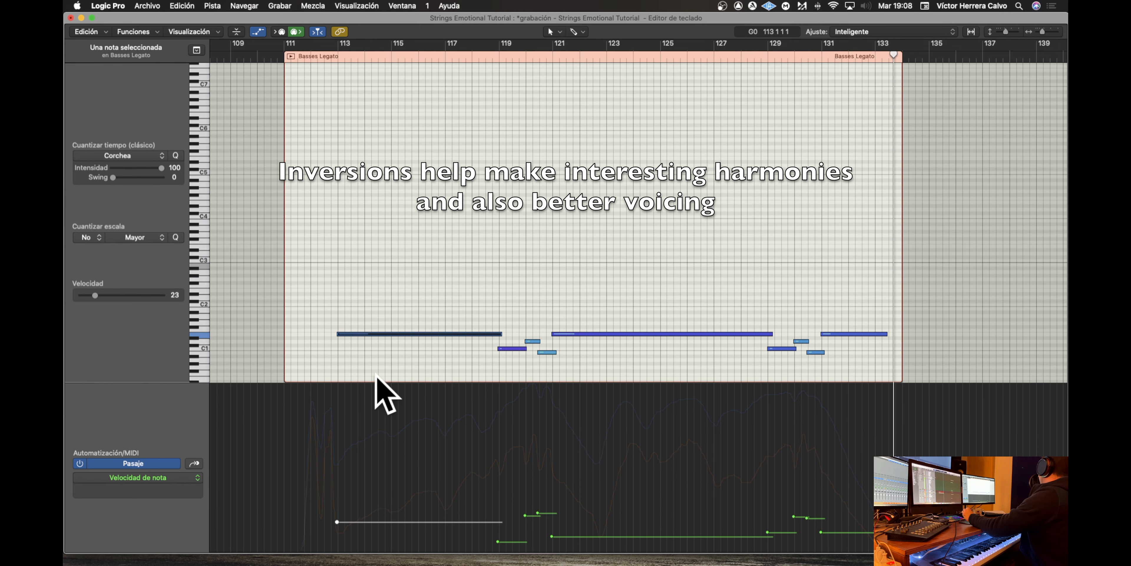
pyautogui.hscroll(1, 927, 298)
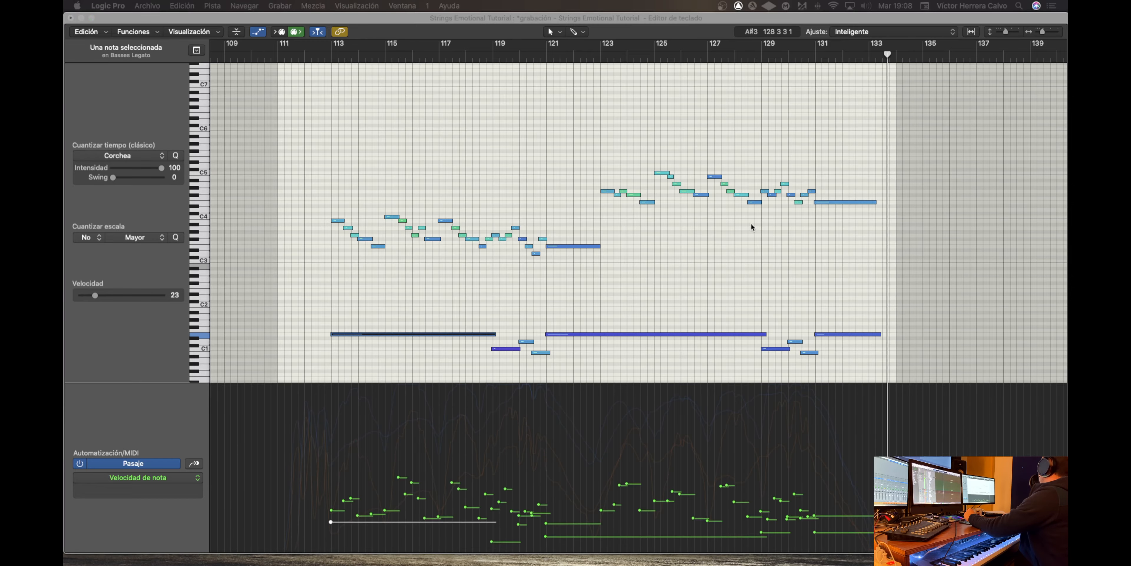
pyautogui.hscroll(3, 774, 243)
pyautogui.hscroll(-6, 773, 245)
pyautogui.hscroll(3, 773, 245)
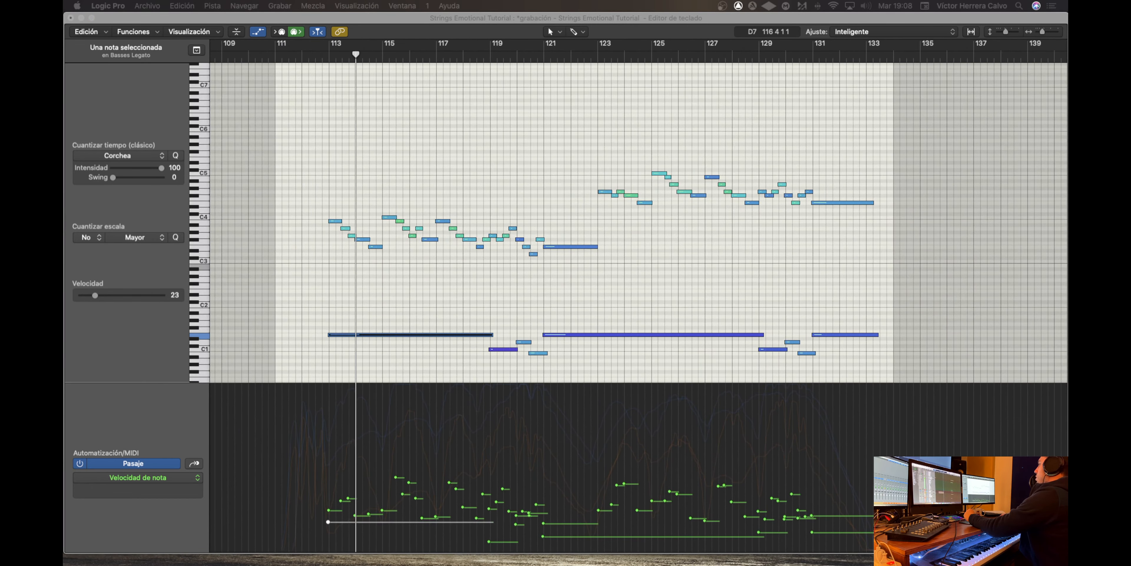
# Move the playhead back to bar 112, before the first notes of the melody and bass line.
pyautogui.press(',')
pyautogui.press(',')
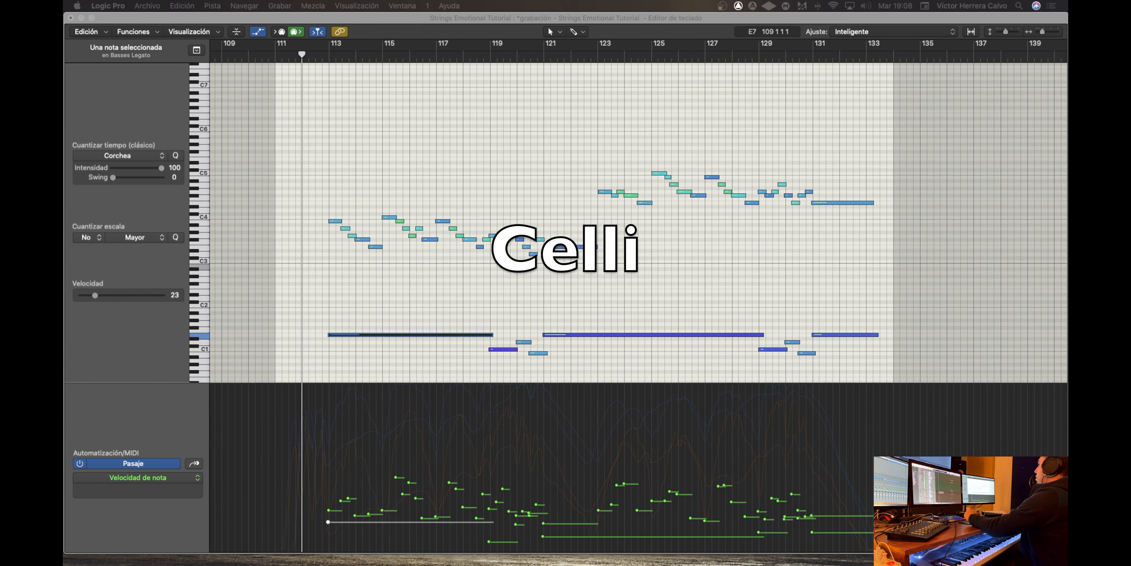
# Record the cello line on the Celli Legato track from bar 112 to bar 133, with the melody and bass line displayed as reference.
pyautogui.press('space')
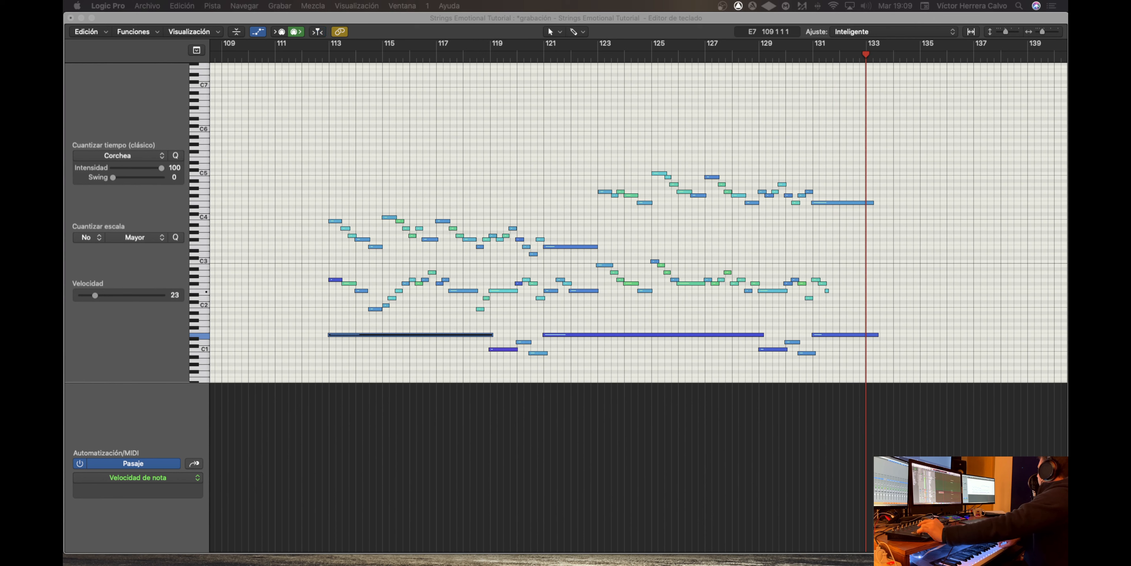
pyautogui.press('space')
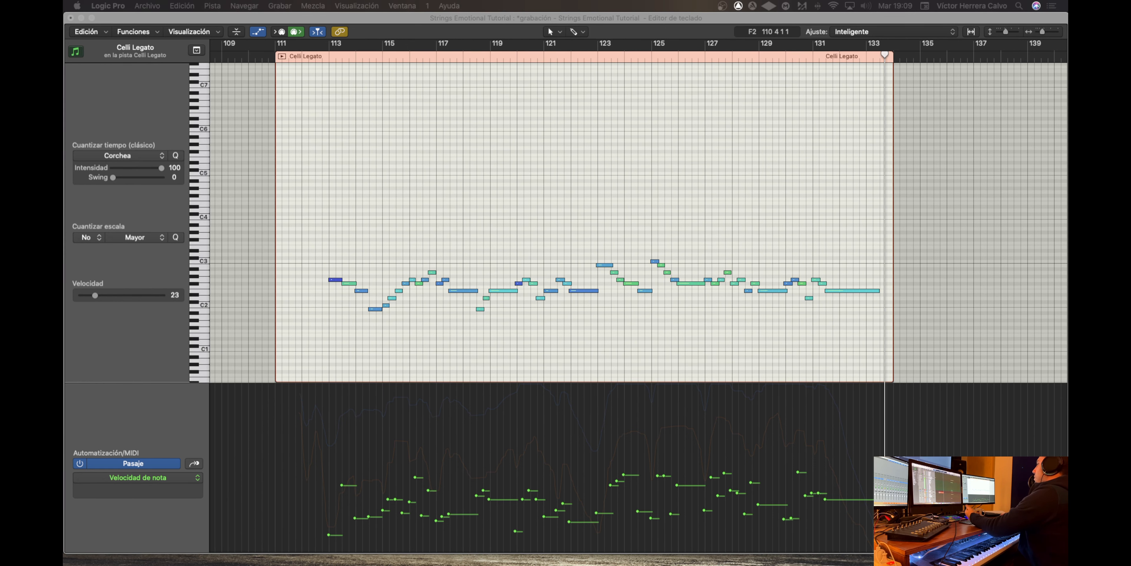
# Select the Violas Legato track, look over its existing part at the start of the project and return the playhead to bar 112.
pyautogui.press('Up')
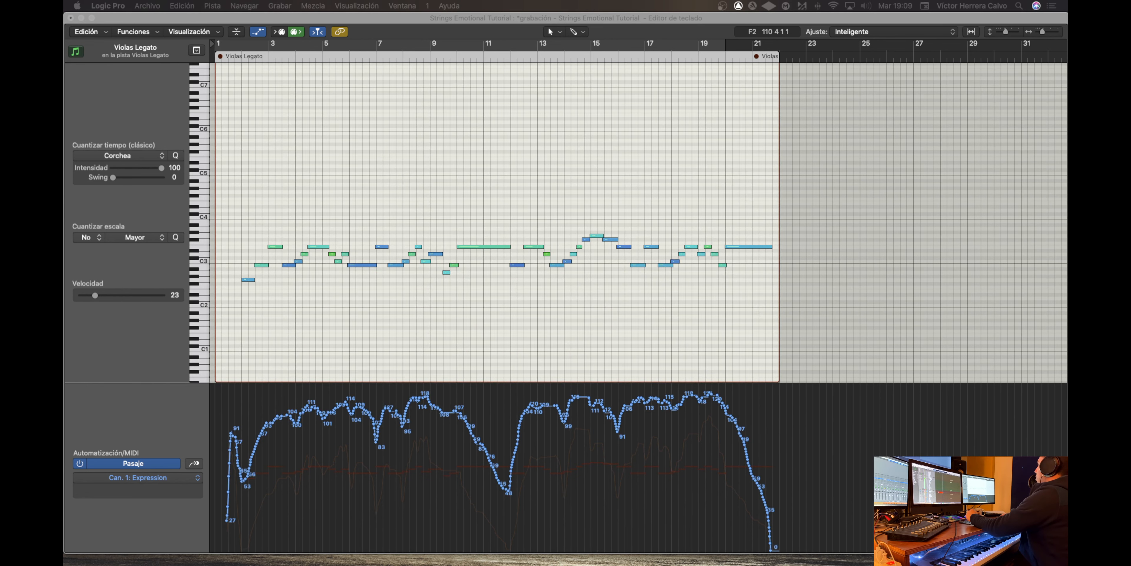
pyautogui.press(',')
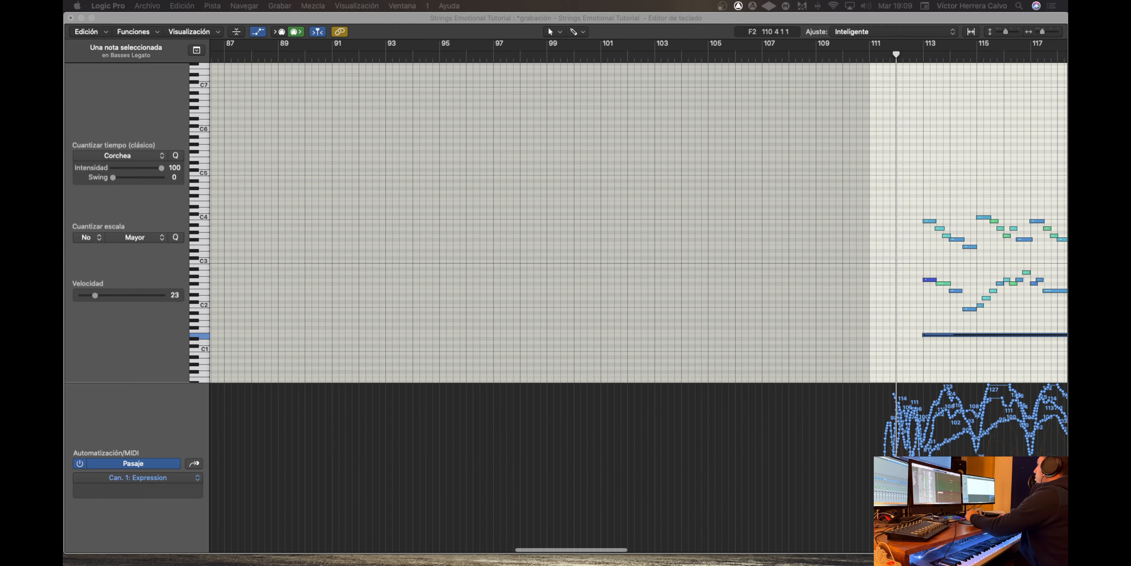
pyautogui.hscroll(12, 834, 254)
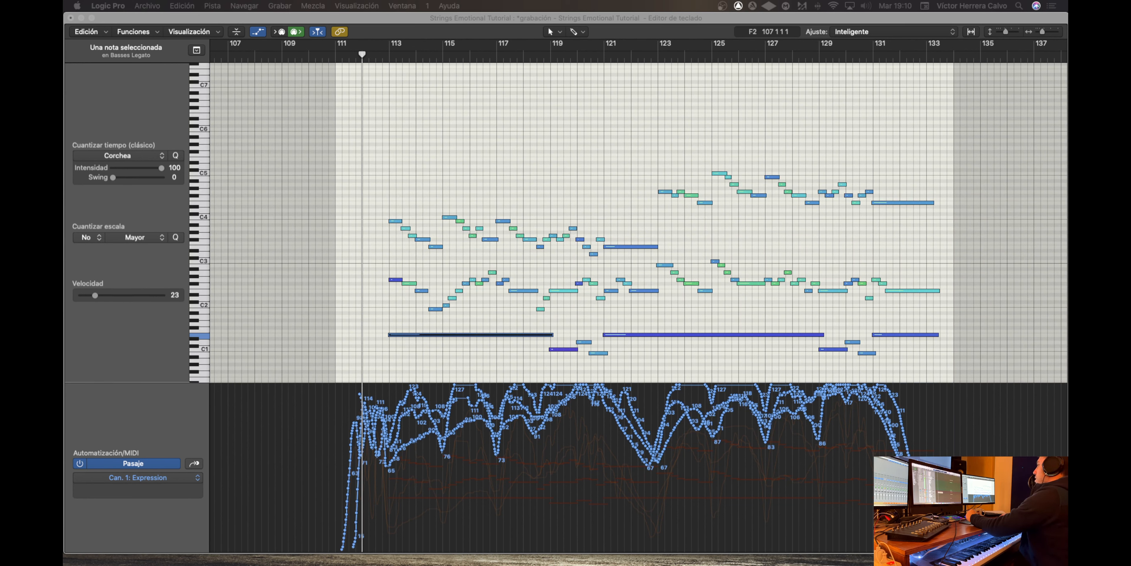
pyautogui.press('Return')
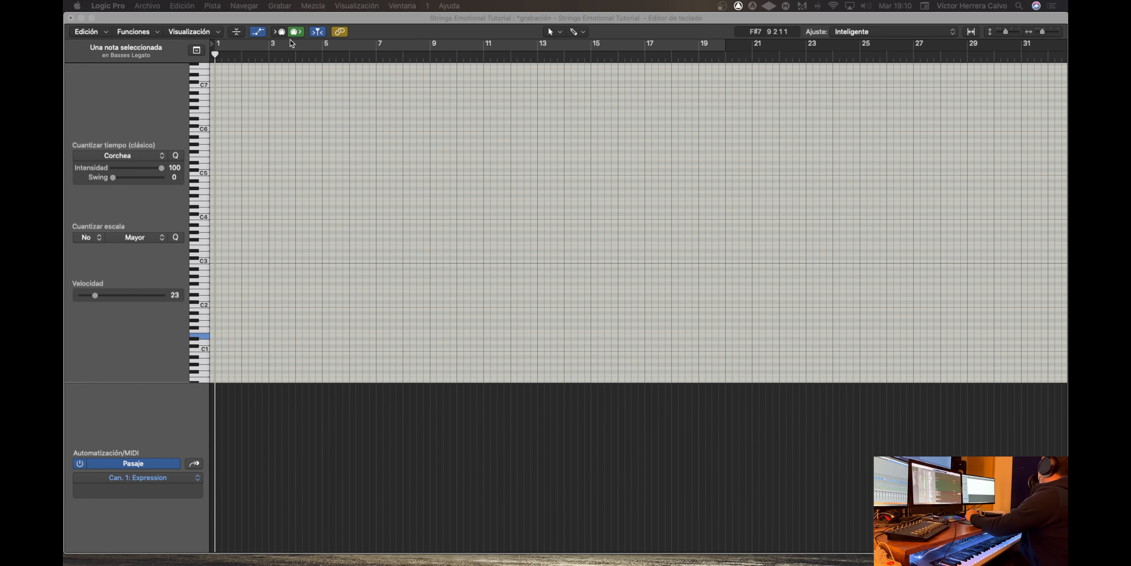
pyautogui.click(321, 36)
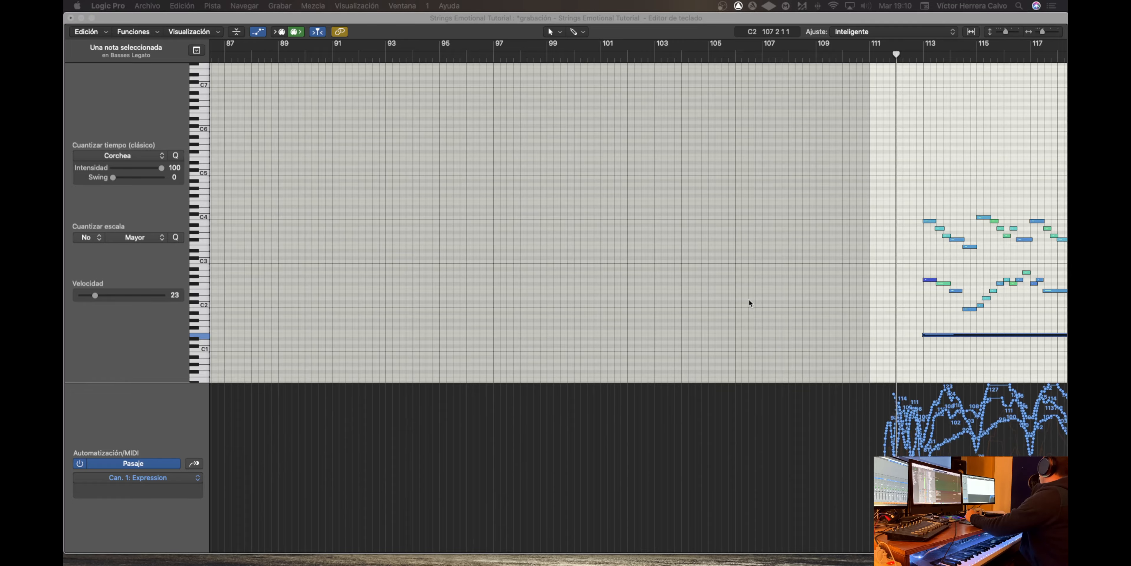
# Try to record a viola line on the Violas Legato track from bar 112 to about bar 121, and undo the take.
pyautogui.hscroll(10, 749, 303)
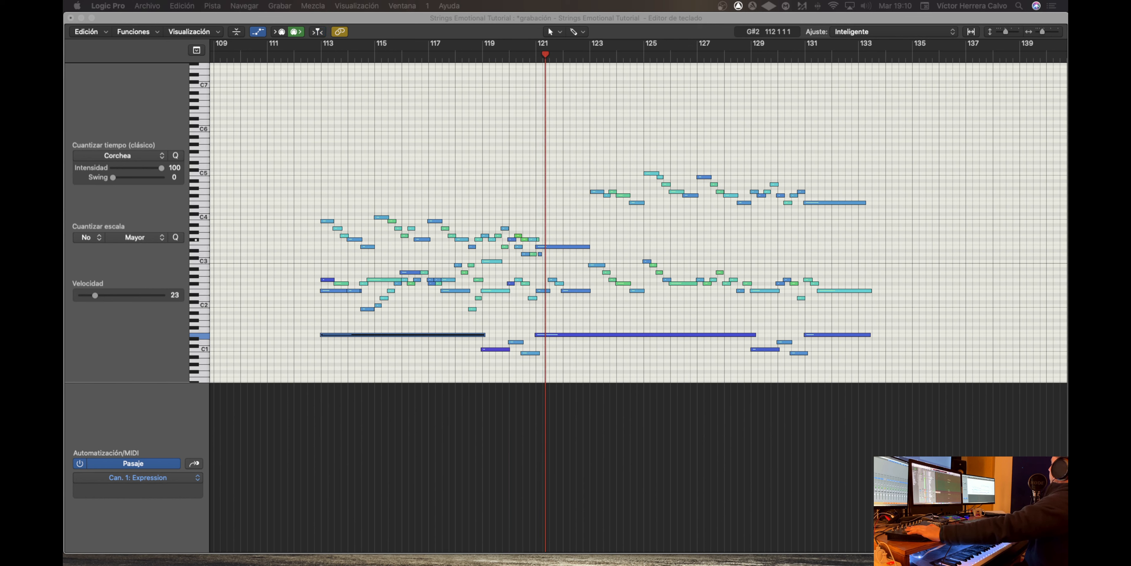
pyautogui.press('space')
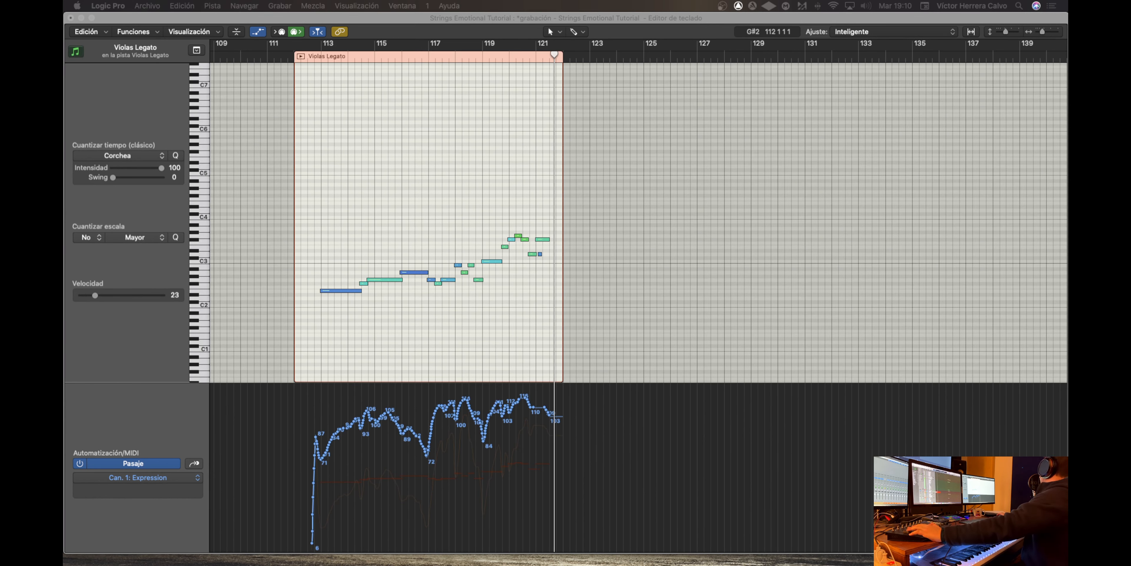
pyautogui.press('super+z')
# Record the viola line on the Violas Legato track from bar 112 to about bar 132, with the other string parts displayed.
pyautogui.click(294, 55)
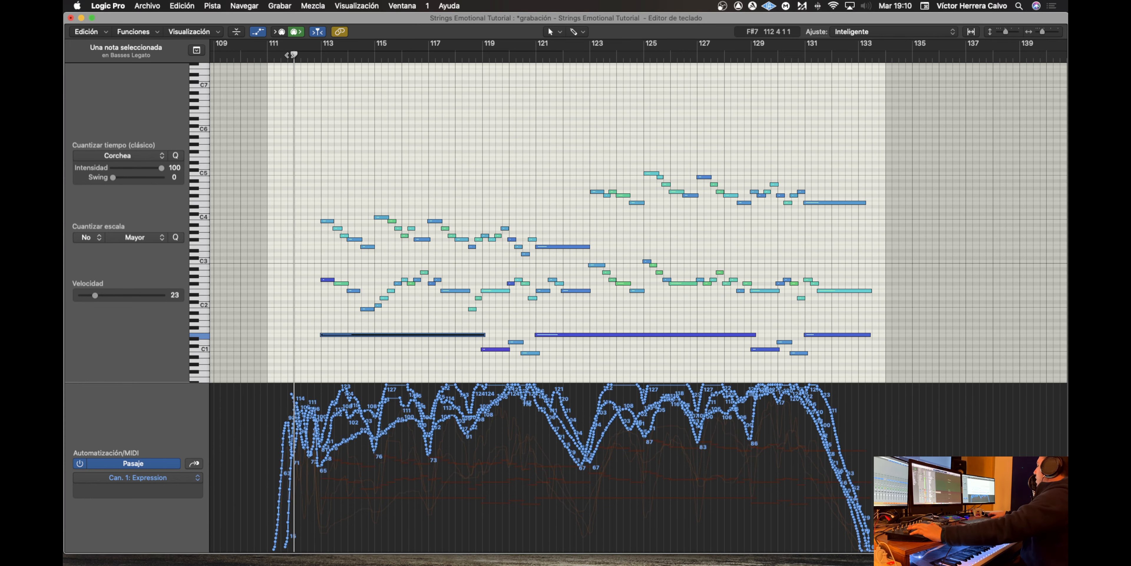
pyautogui.press('r')
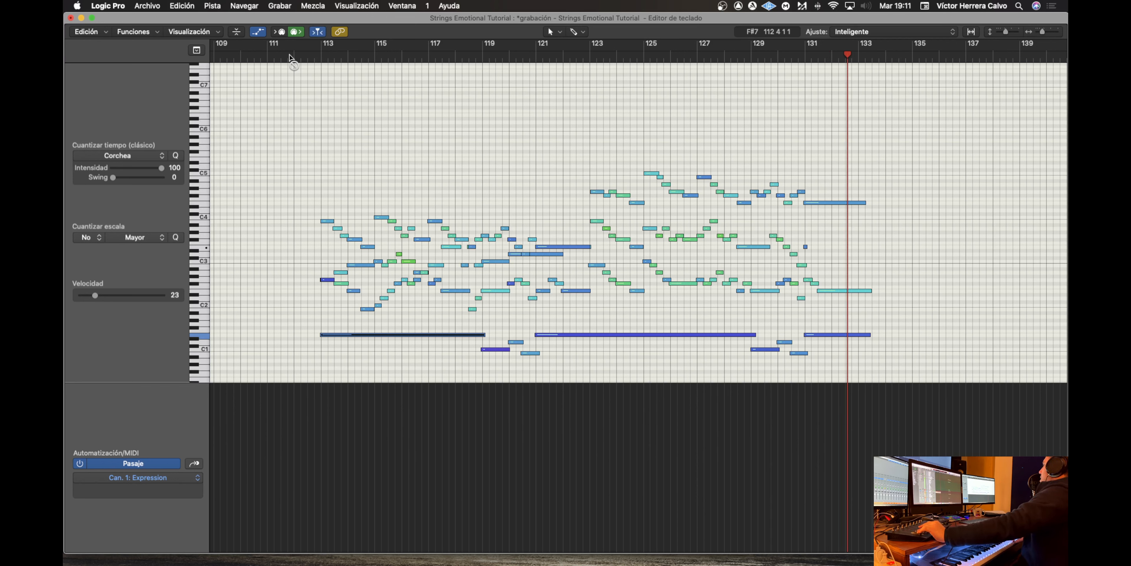
pyautogui.press('space')
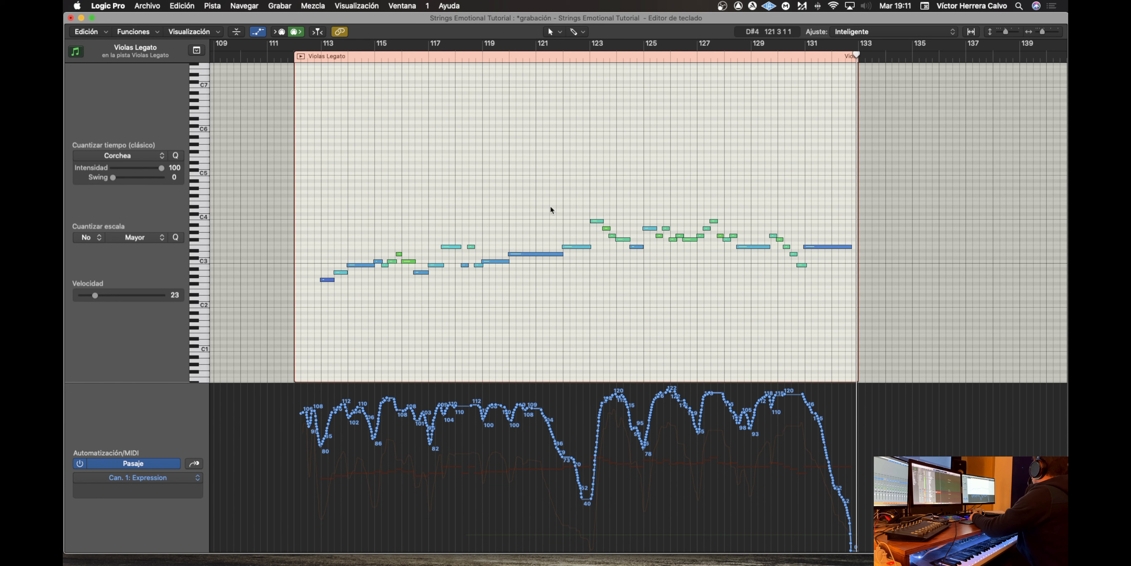
# Make the long Violas Legato note after the held note start at bar 121, and shorten the held note to end there.
pyautogui.click(476, 57)
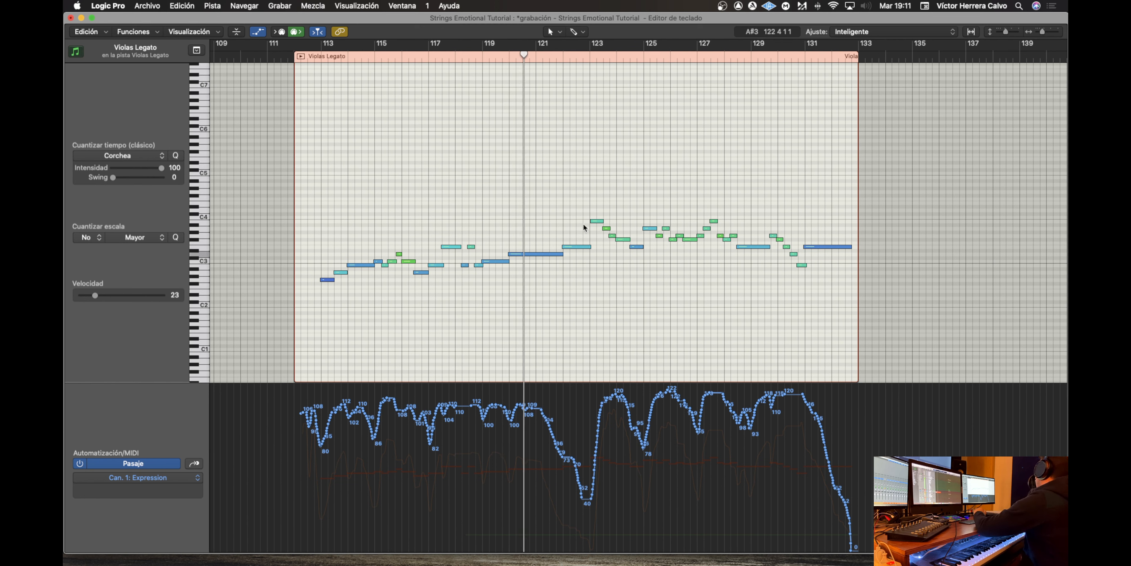
pyautogui.moveTo(564, 247); pyautogui.dragTo(539, 259)
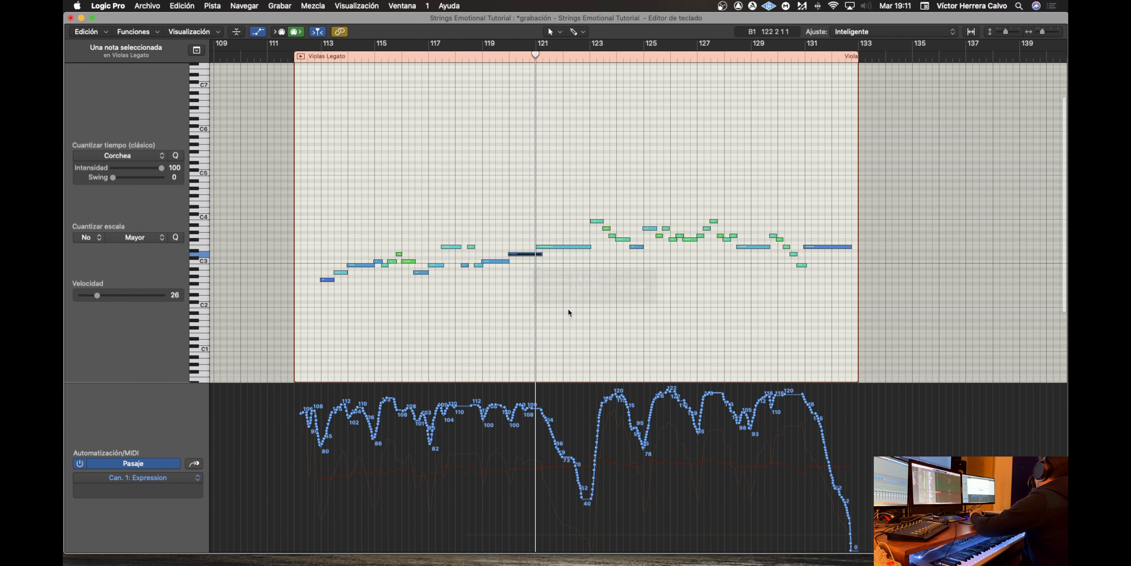
pyautogui.click(523, 294)
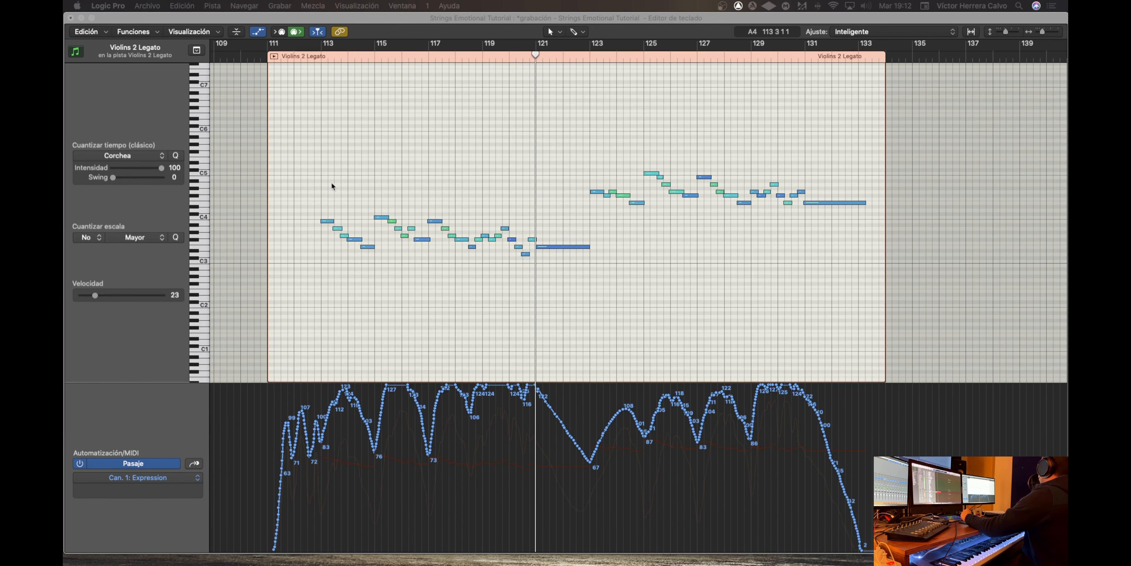
# Transpose the first phrase of Violins 2 Legato, bars 113 to 122, up one octave and play it back from bar 111.
pyautogui.moveTo(331, 182); pyautogui.dragTo(549, 285)
pyautogui.hotkey('alt', 'shift', 'Up')
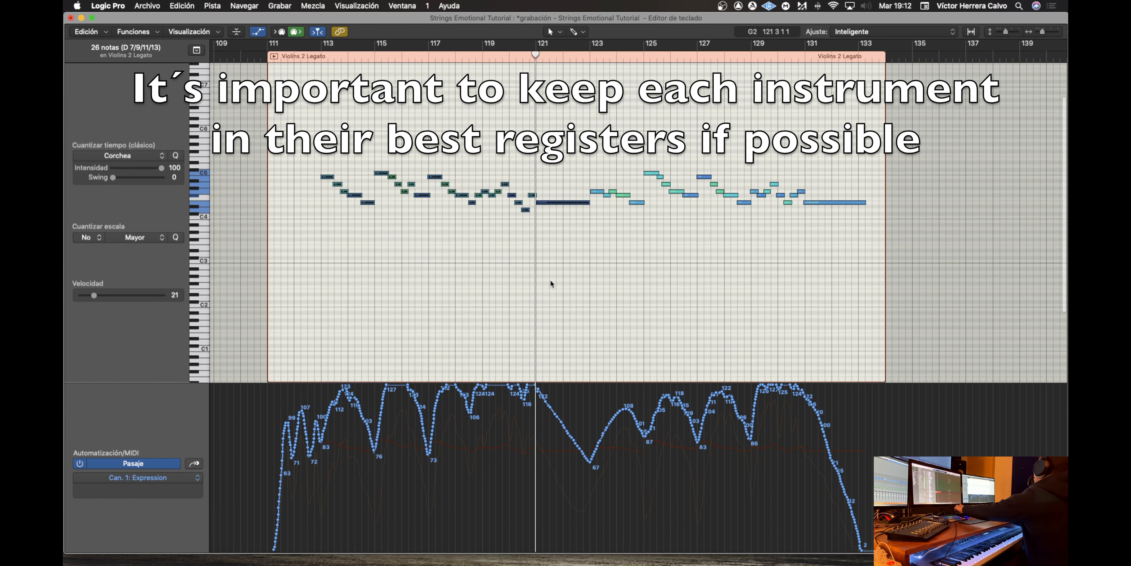
pyautogui.click(549, 281)
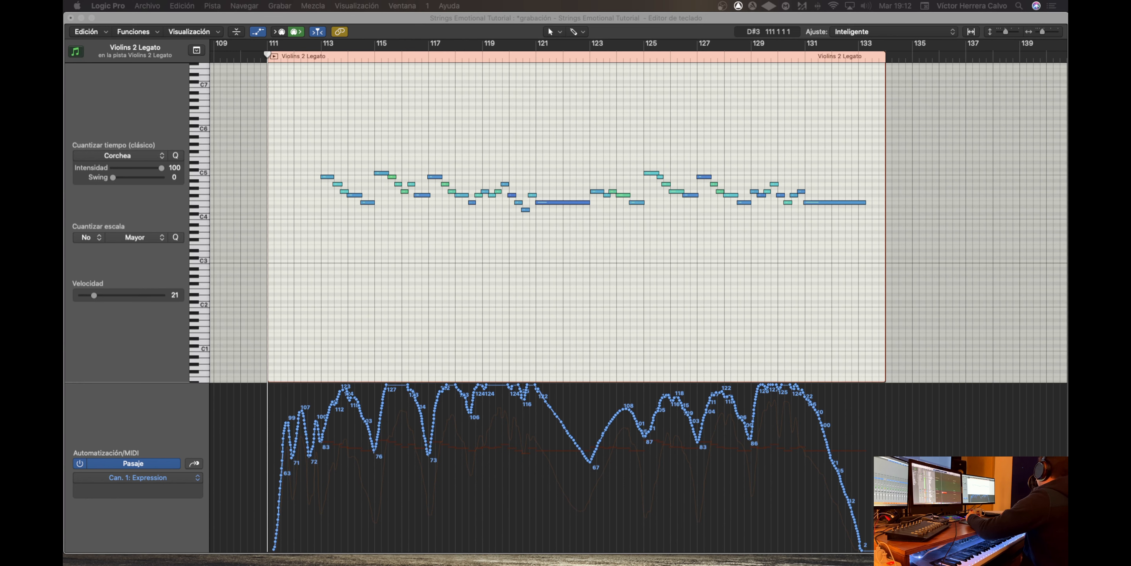
pyautogui.press('space')
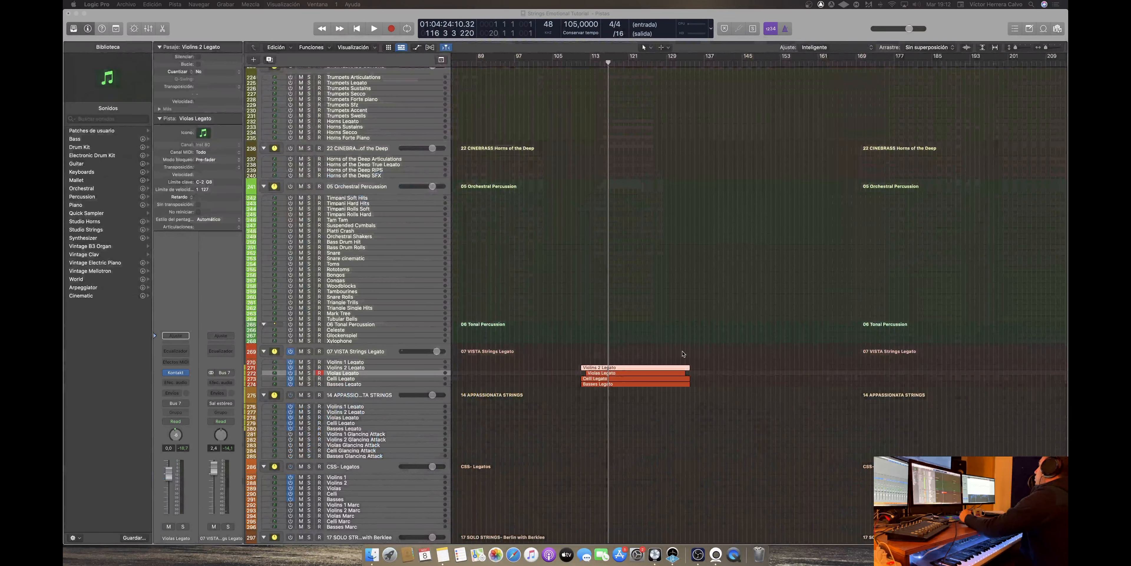
# Copy the Violins 2 Legato region onto the Violins 1 Legato track at the same bar position.
pyautogui.scroll(-1, 699, 352)
pyautogui.click(714, 351)
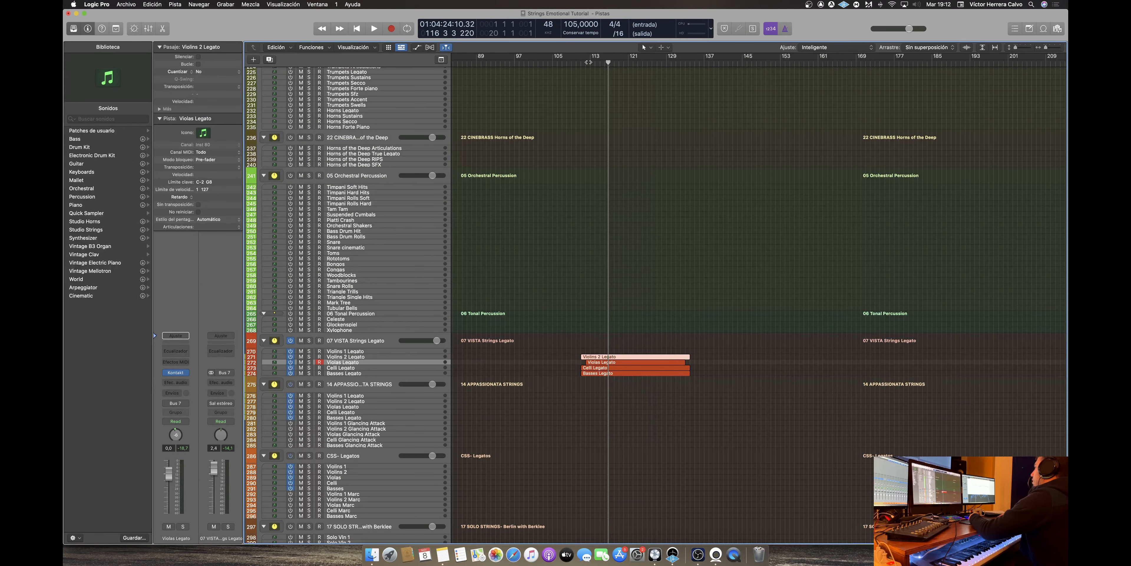
pyautogui.click(352, 352)
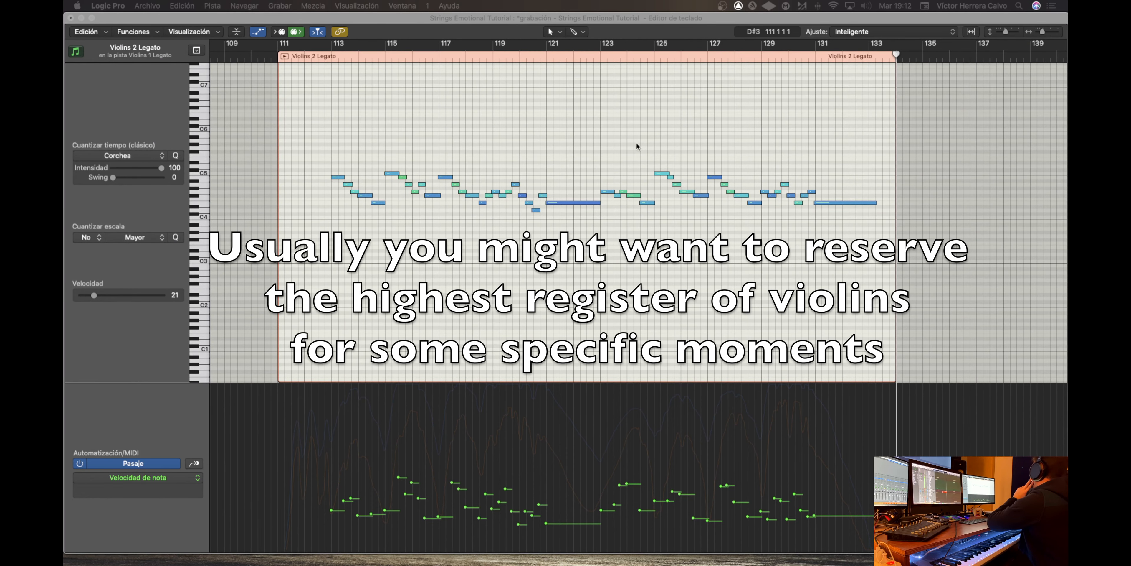
# Transpose the second phrase on the Violins 1 Legato track, bars 123 to 133, up one octave and play the passage from its start.
pyautogui.moveTo(605, 139); pyautogui.dragTo(874, 244)
pyautogui.hotkey('alt', 'shift', 'Up')
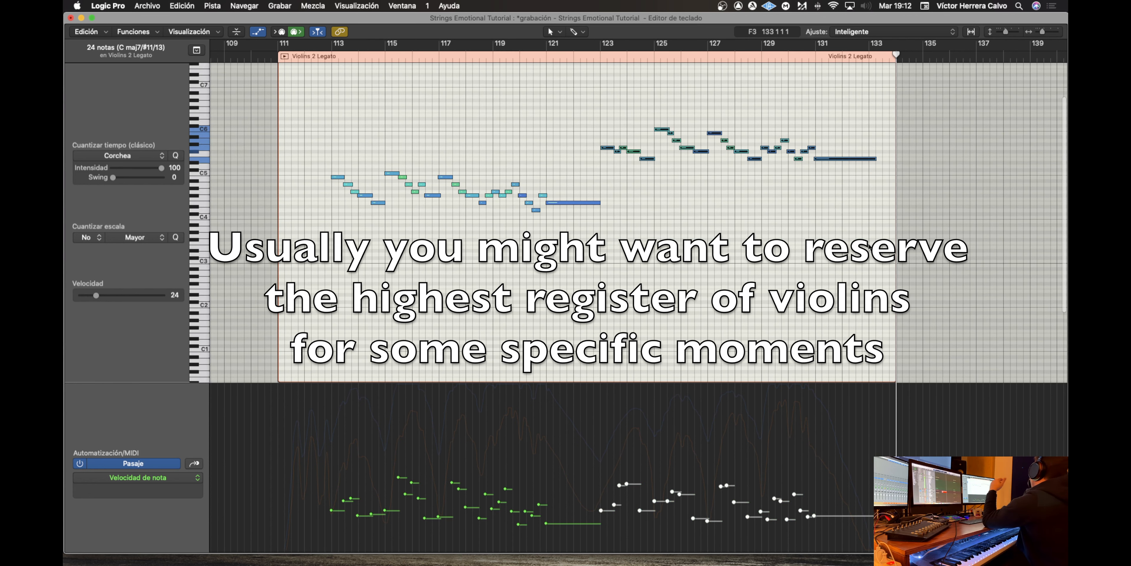
pyautogui.click(649, 80)
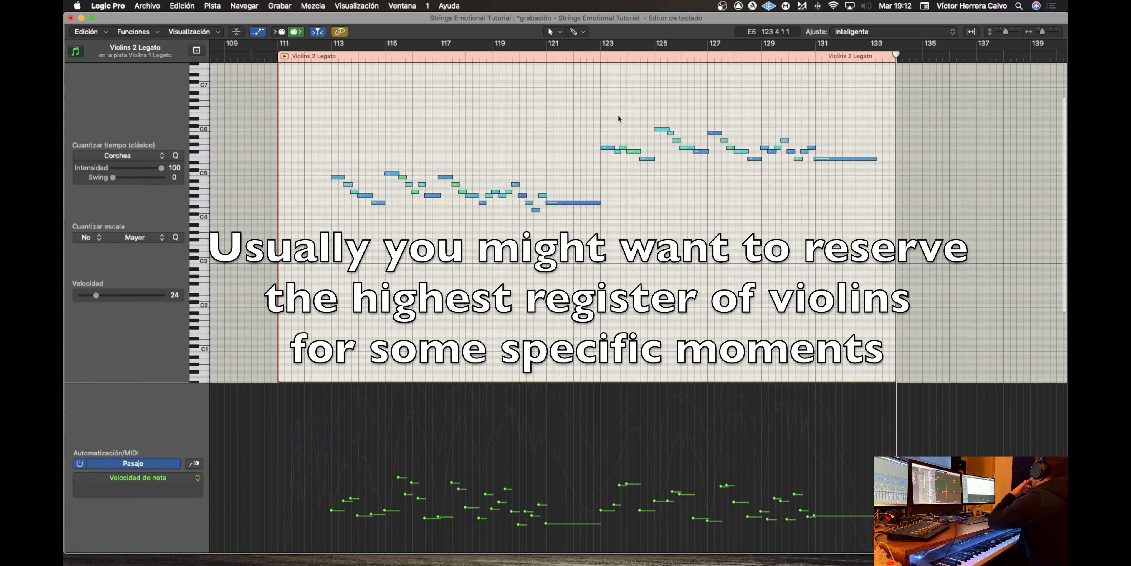
pyautogui.moveTo(737, 122); pyautogui.dragTo(777, 127)
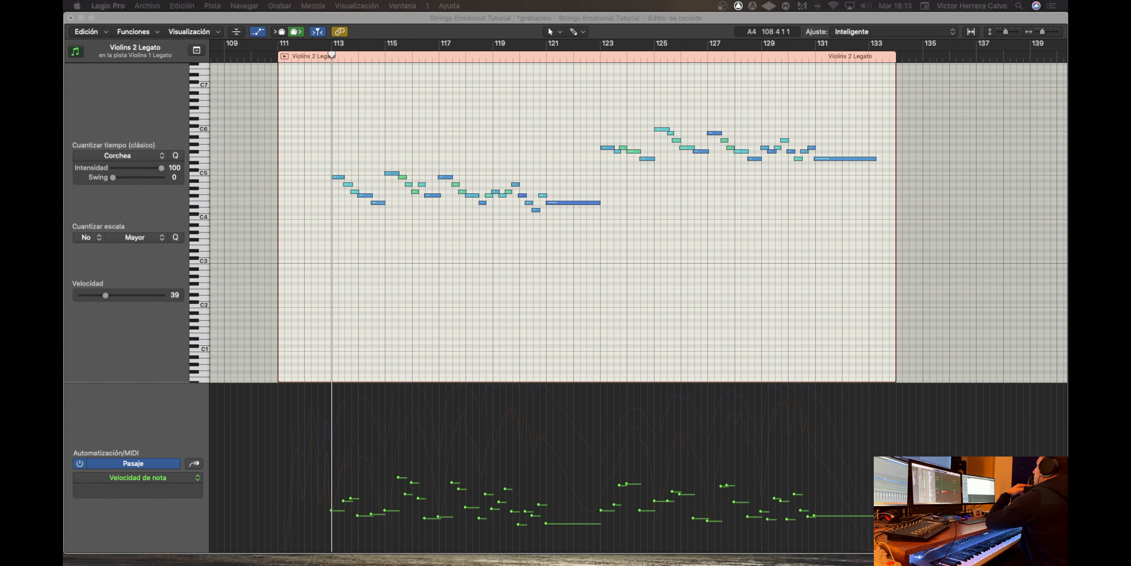
pyautogui.click(313, 57)
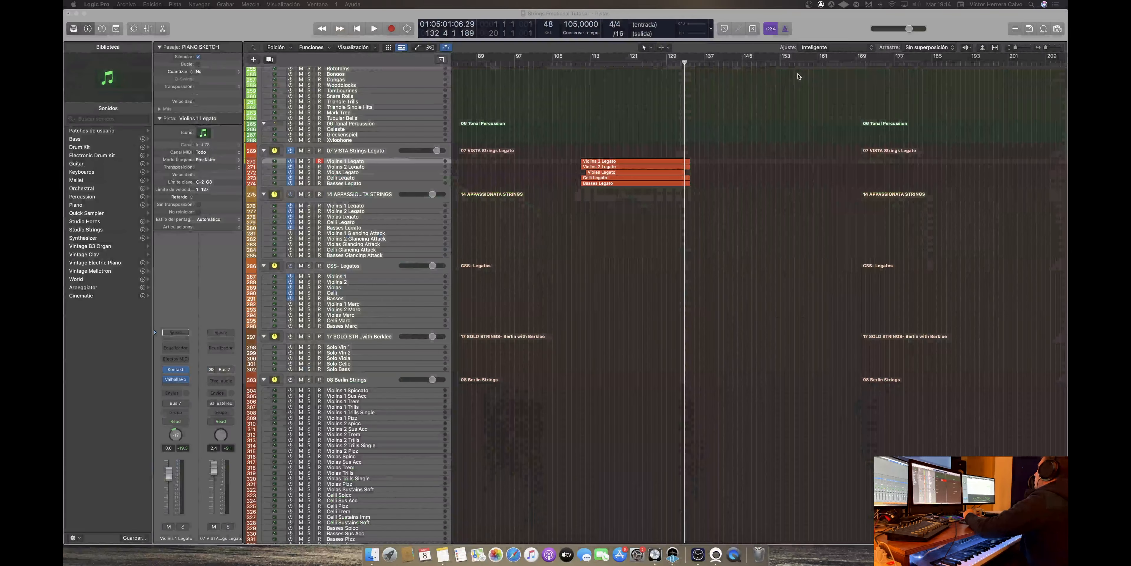
# Copy the five VISTA Strings Legato regions onto the legato tracks of APPASSIONATA STRINGS and CSS- Legatos, aligned with the originals.
pyautogui.moveTo(793, 148); pyautogui.dragTo(669, 208)
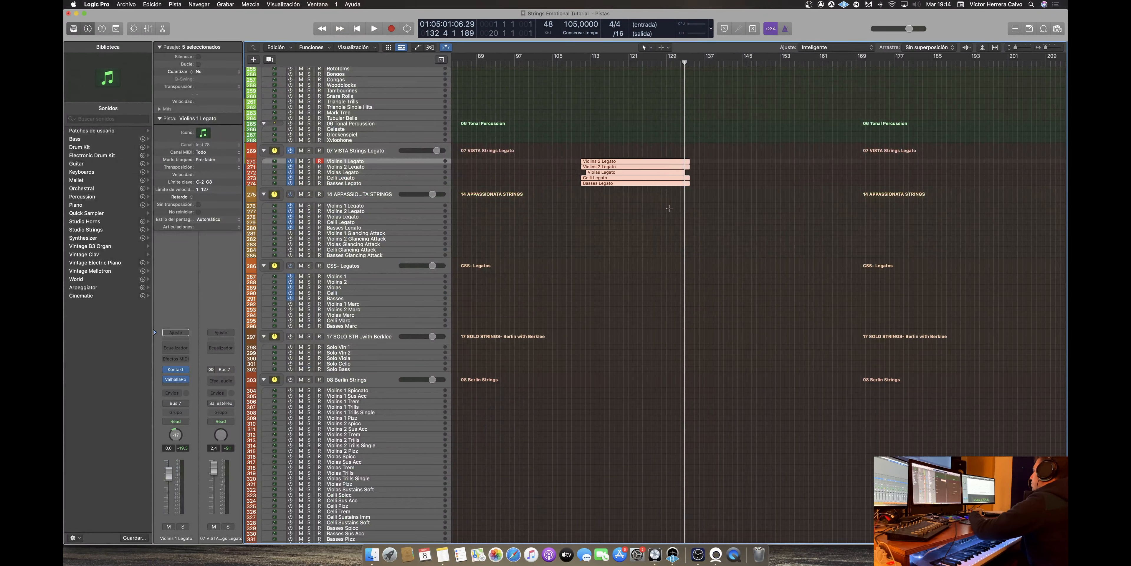
pyautogui.click(704, 62)
pyautogui.press('super+v')
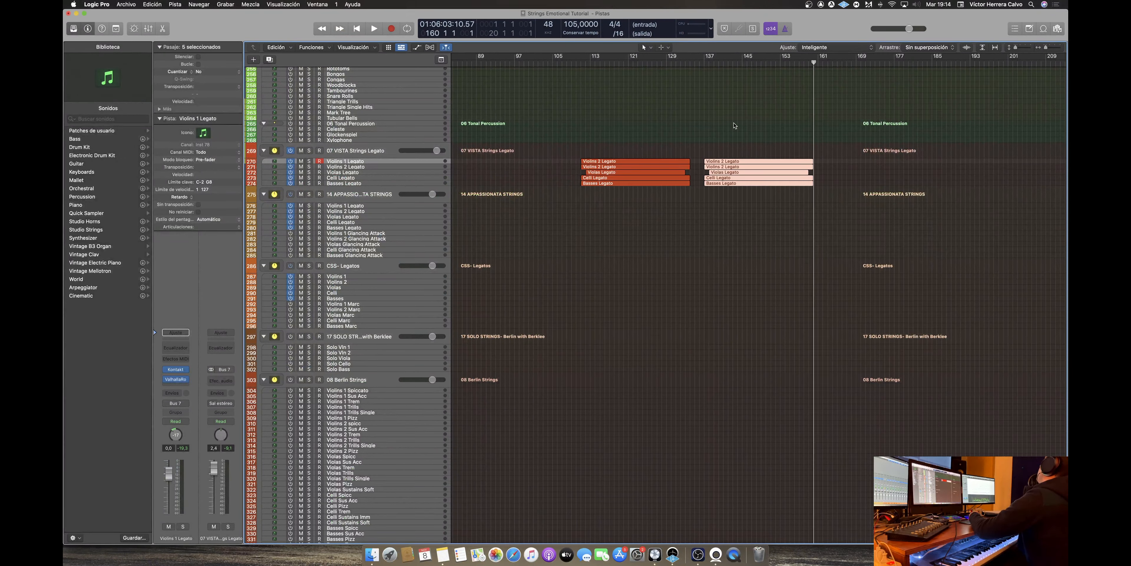
pyautogui.moveTo(718, 194); pyautogui.dragTo(605, 209)
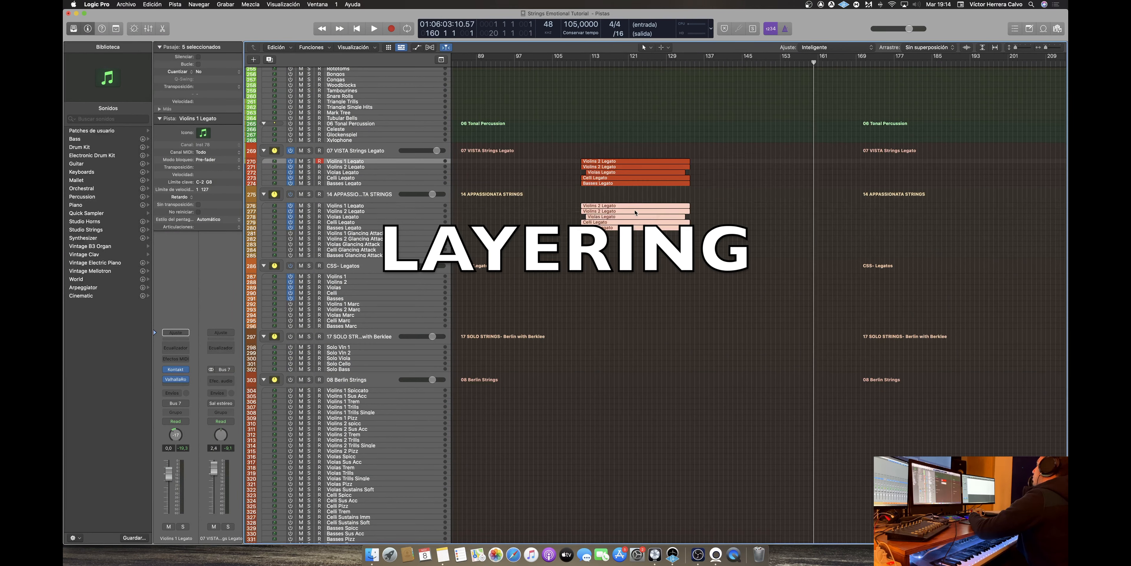
pyautogui.press('super+v')
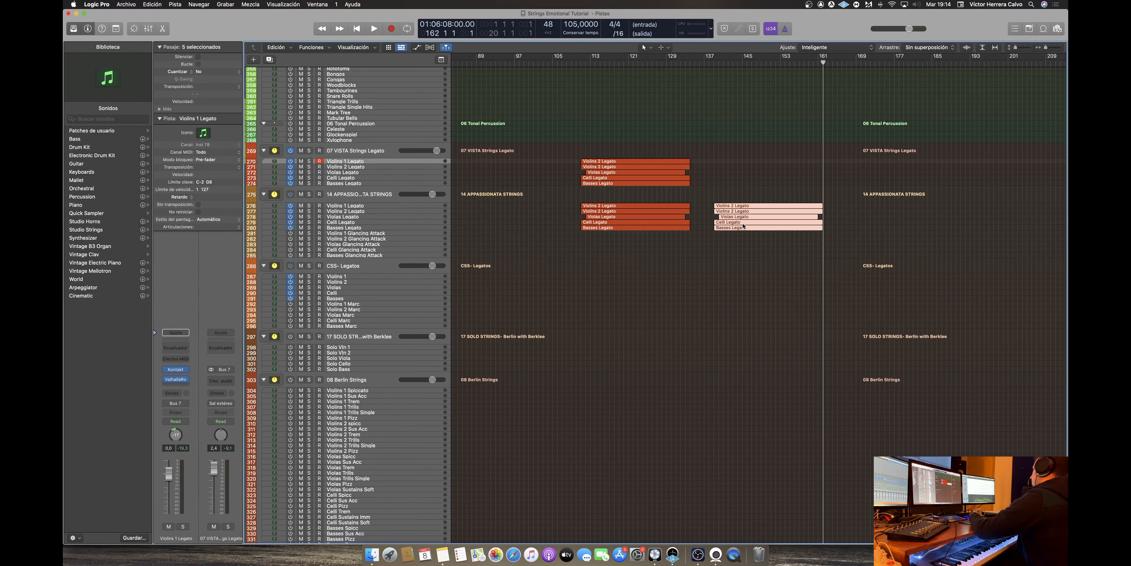
pyautogui.moveTo(761, 212); pyautogui.dragTo(627, 285)
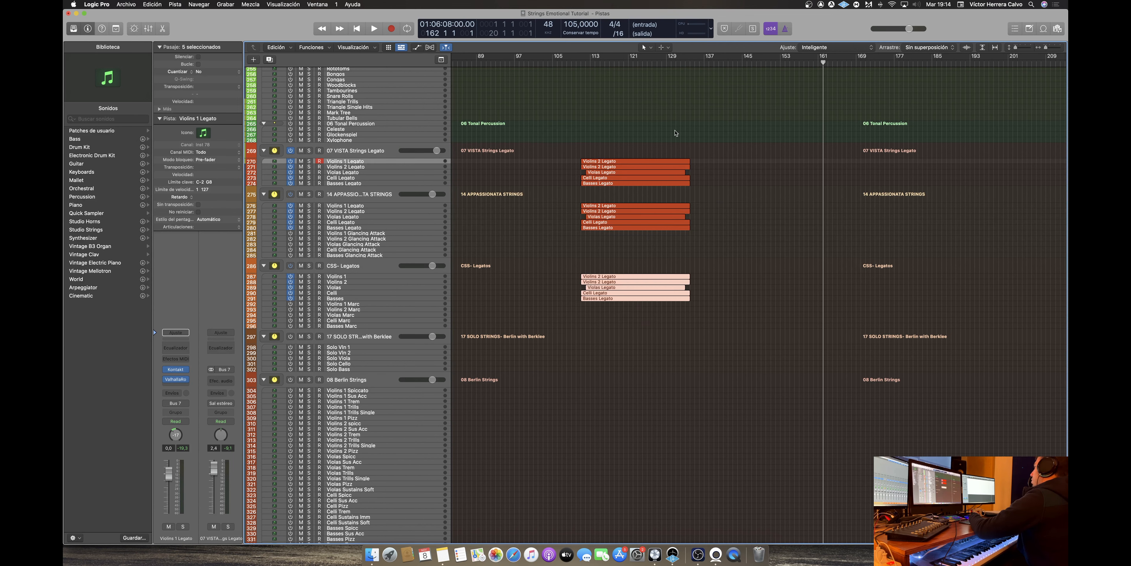
# Play the layered strings and compare the sound with the APPASSIONATA STRINGS and CSS- Legatos groups muted and unmuted.
pyautogui.click(579, 63)
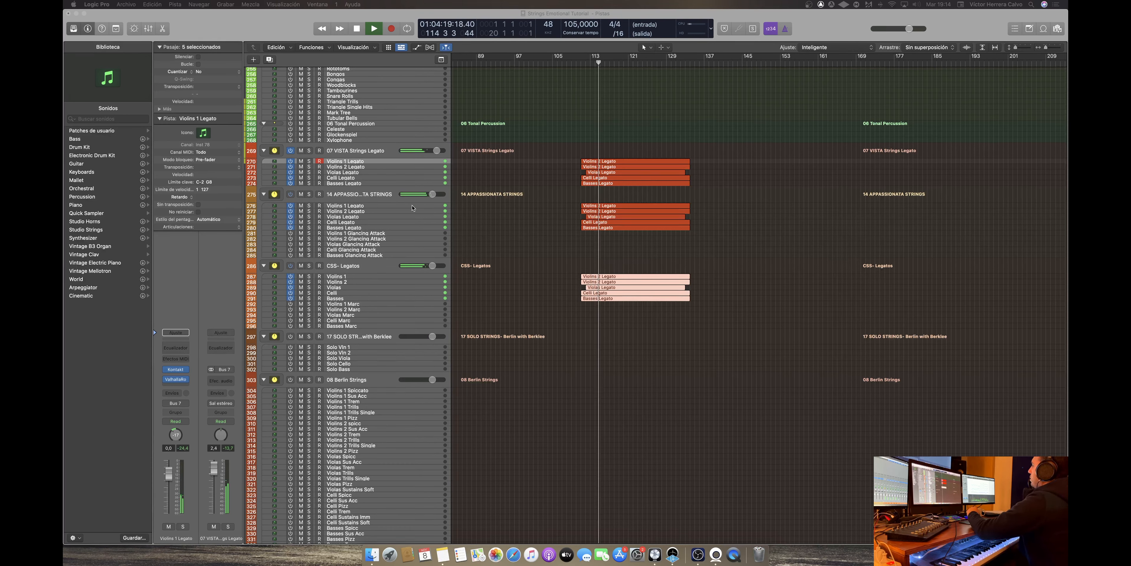
pyautogui.click(393, 198)
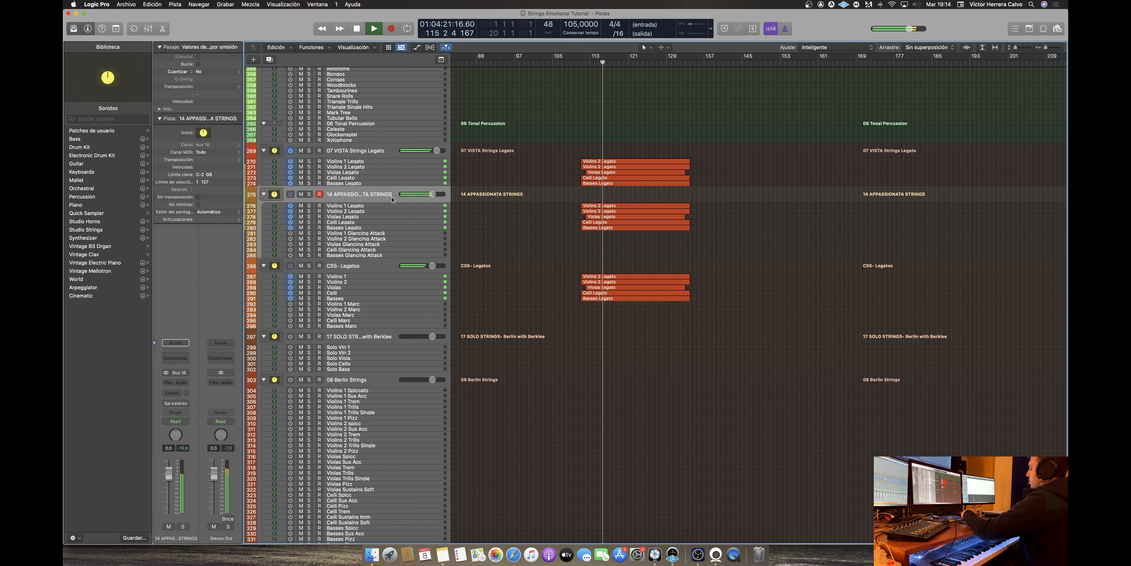
pyautogui.keyDown('shift'); pyautogui.click(380, 272); pyautogui.keyUp('shift')
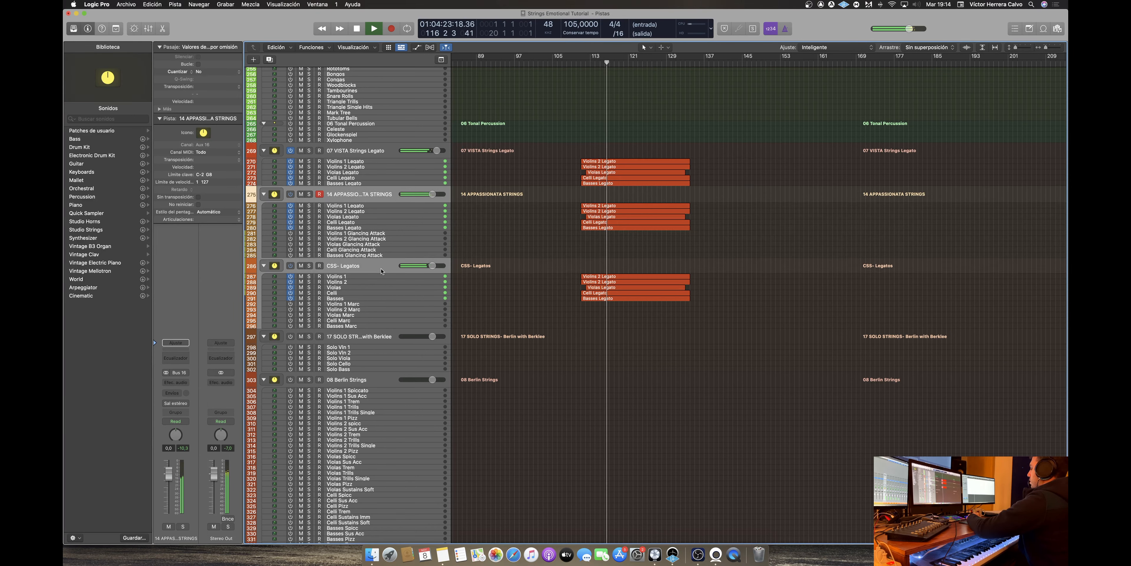
pyautogui.hotkey('ctrl', 'm')
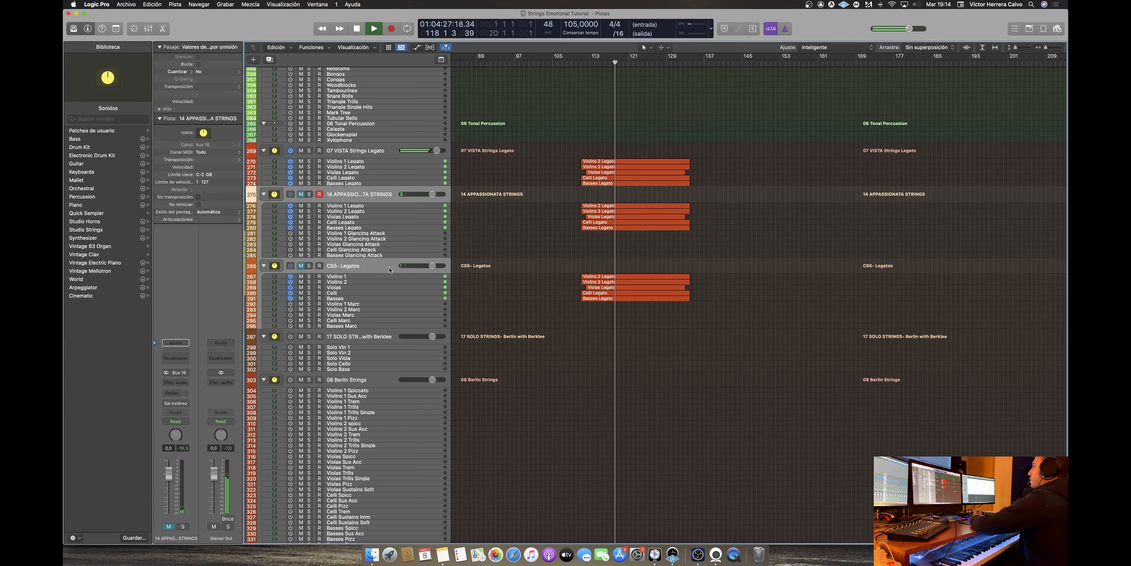
pyautogui.hotkey('ctrl', 'm')
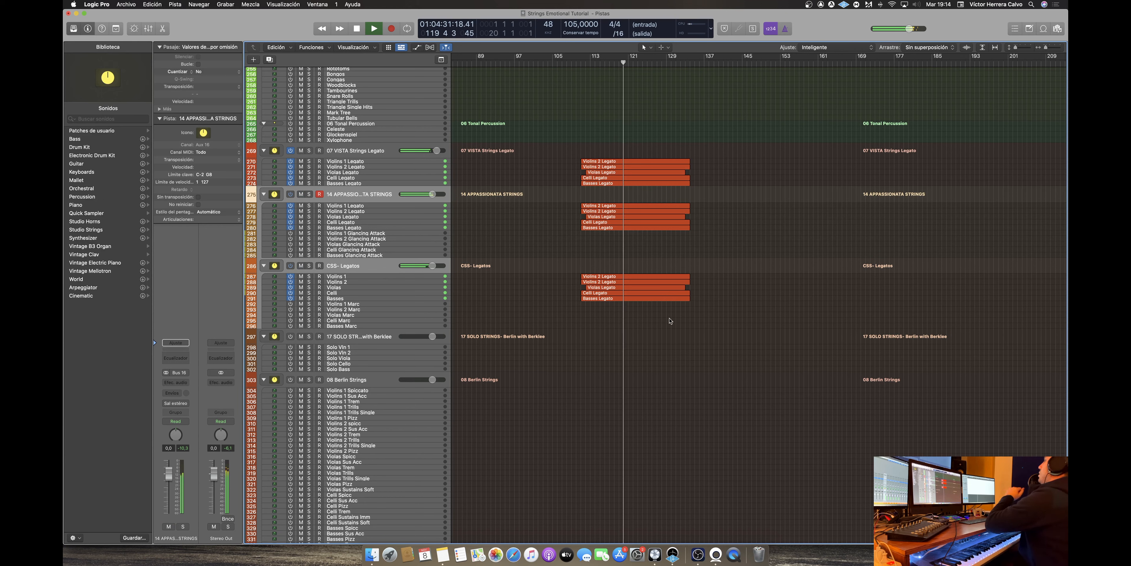
# Transpose the Basses Legato region on the CSS- Legatos Basses track by +12 semitones.
pyautogui.click(661, 300)
pyautogui.hotkey('alt', 'shift', 'Up')
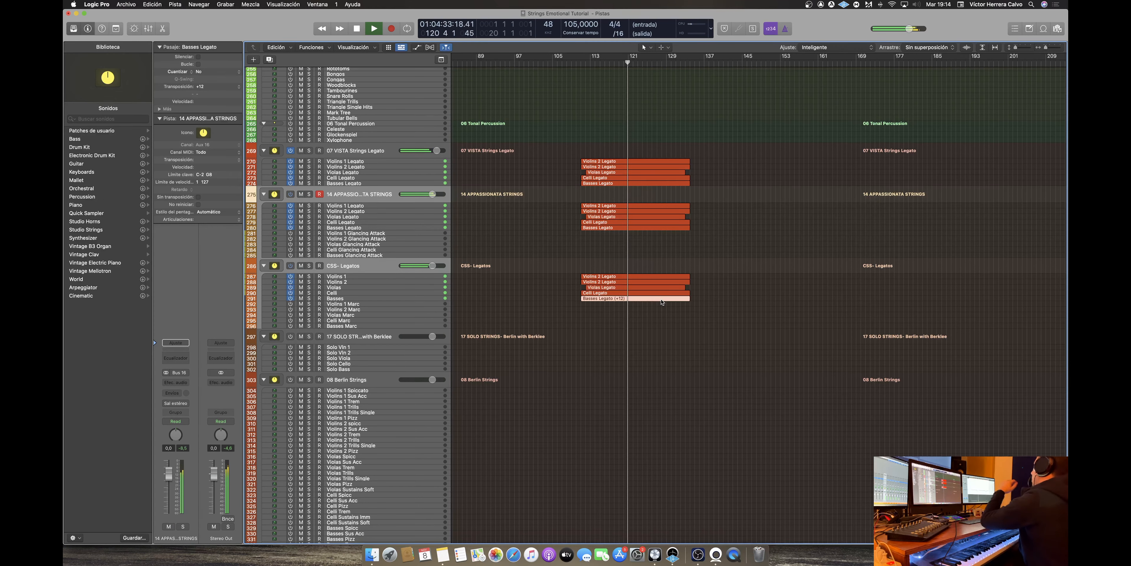
# Deselect the transposed basses region, listen to the layered strings through to bar 133 and stop playback.
pyautogui.click(669, 363)
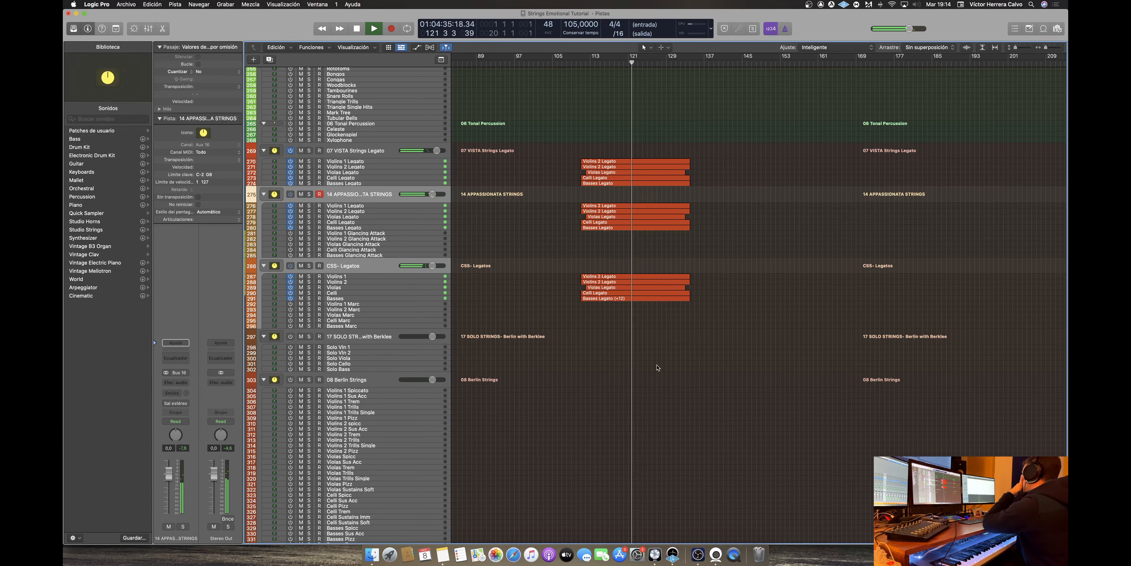
pyautogui.scroll(1, 742, 180)
pyautogui.scroll(-1, 742, 179)
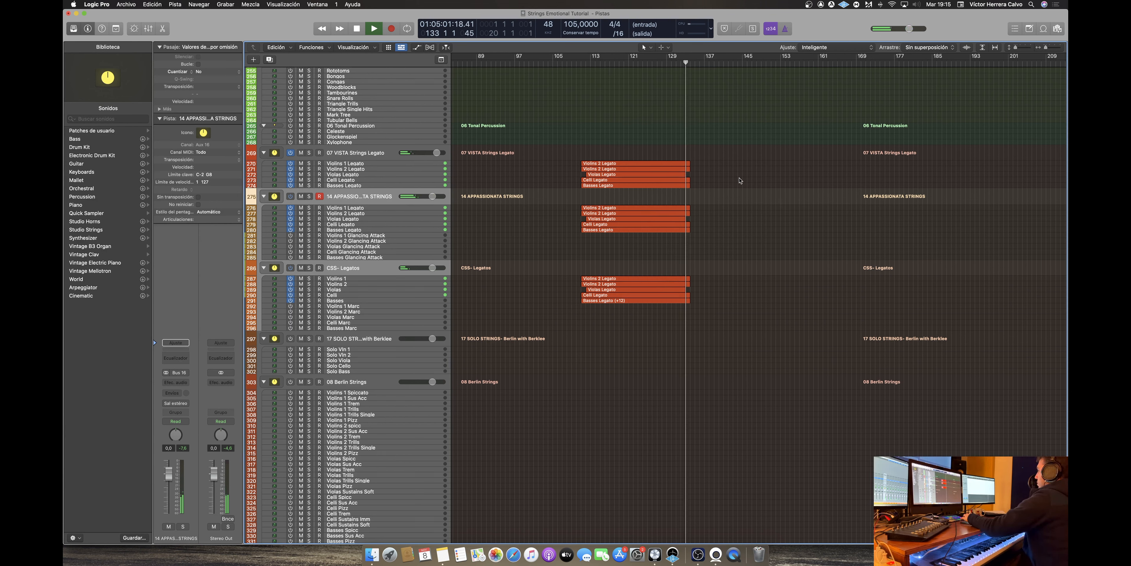
pyautogui.press('space')
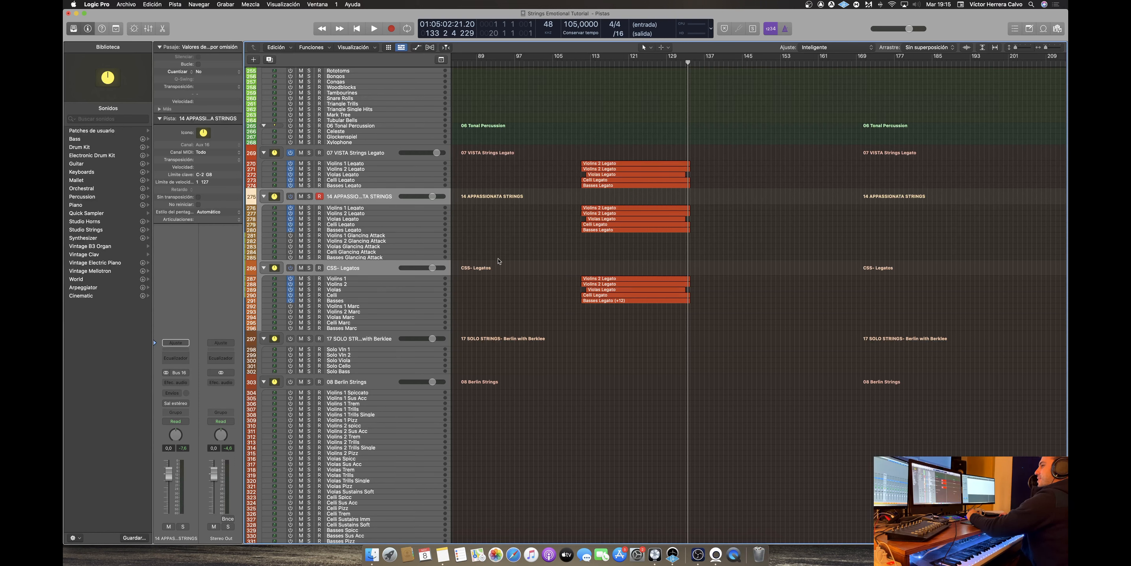
# Return the playhead to bar 111, the start of the layered string passage.
pyautogui.click(701, 65)
pyautogui.scroll(1, 708, 72)
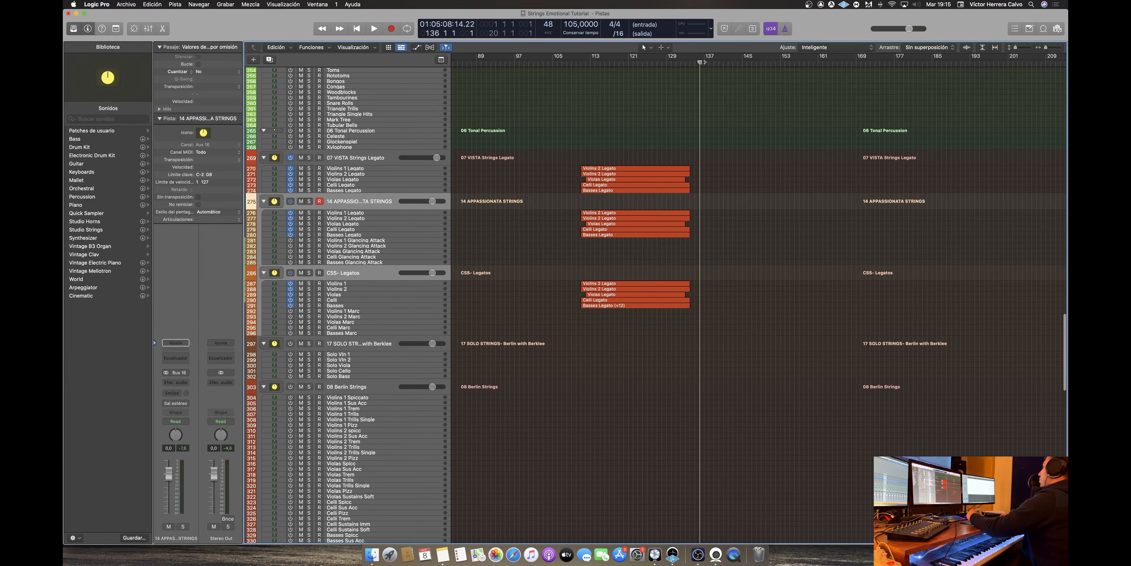
pyautogui.click(705, 63)
pyautogui.hscroll(1, 703, 65)
pyautogui.scroll(1, 694, 69)
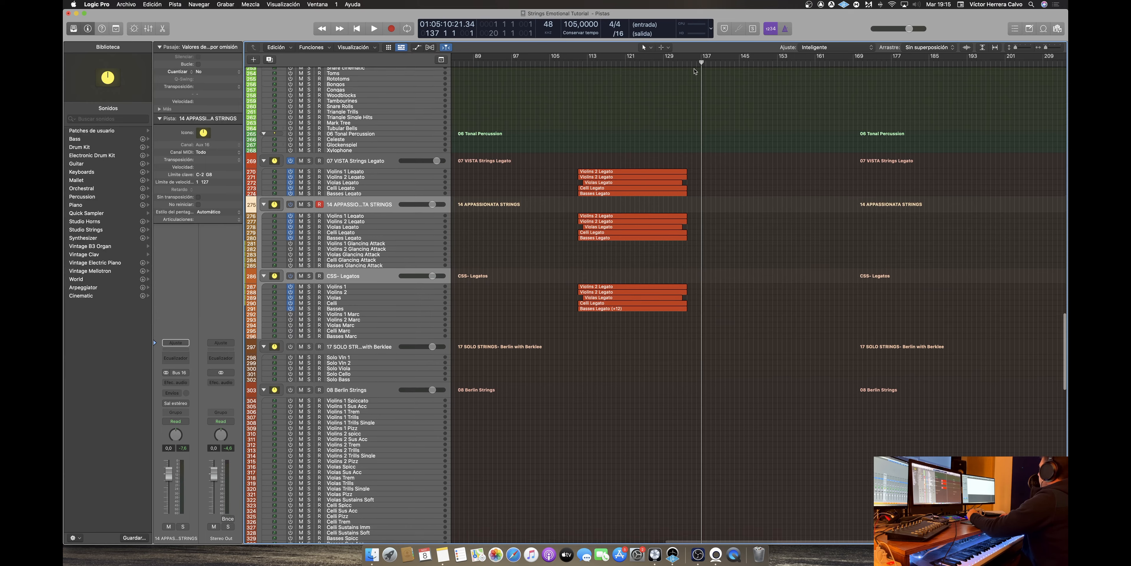
pyautogui.hscroll(-1, 697, 79)
pyautogui.scroll(1, 707, 206)
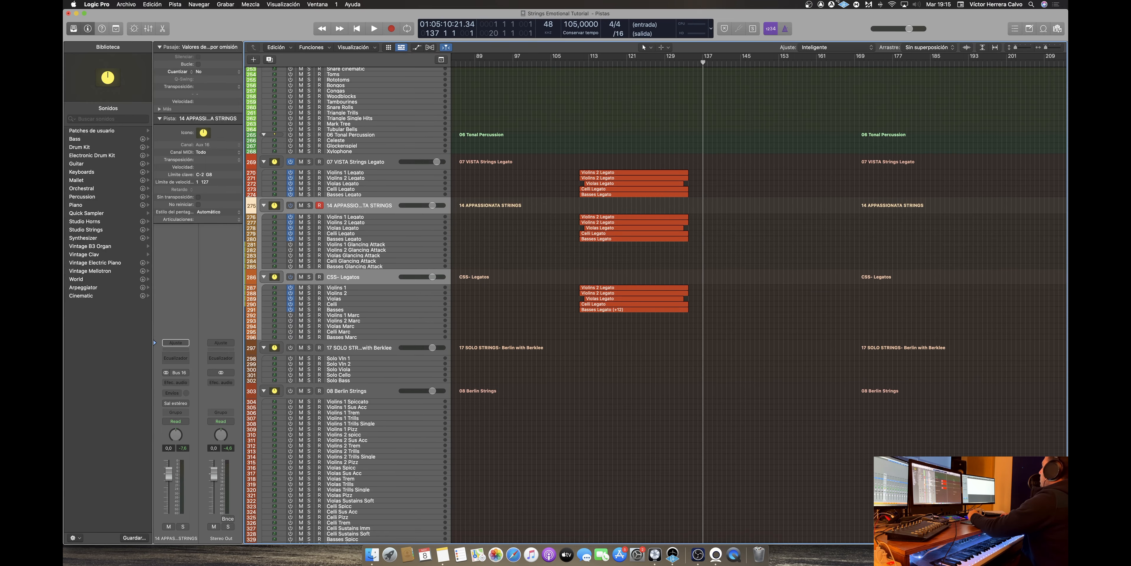
pyautogui.click(580, 63)
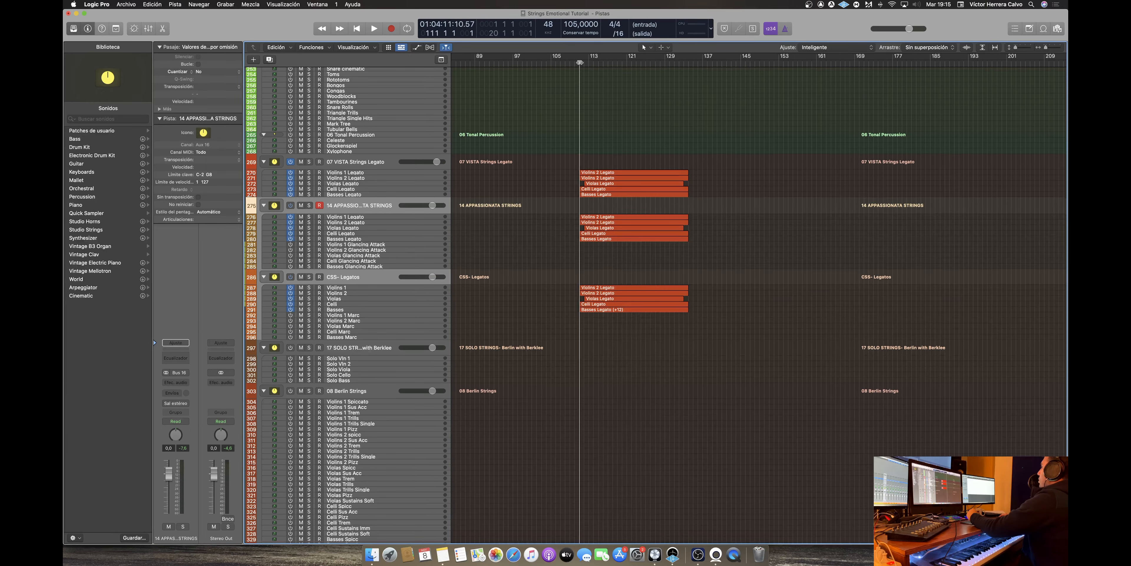